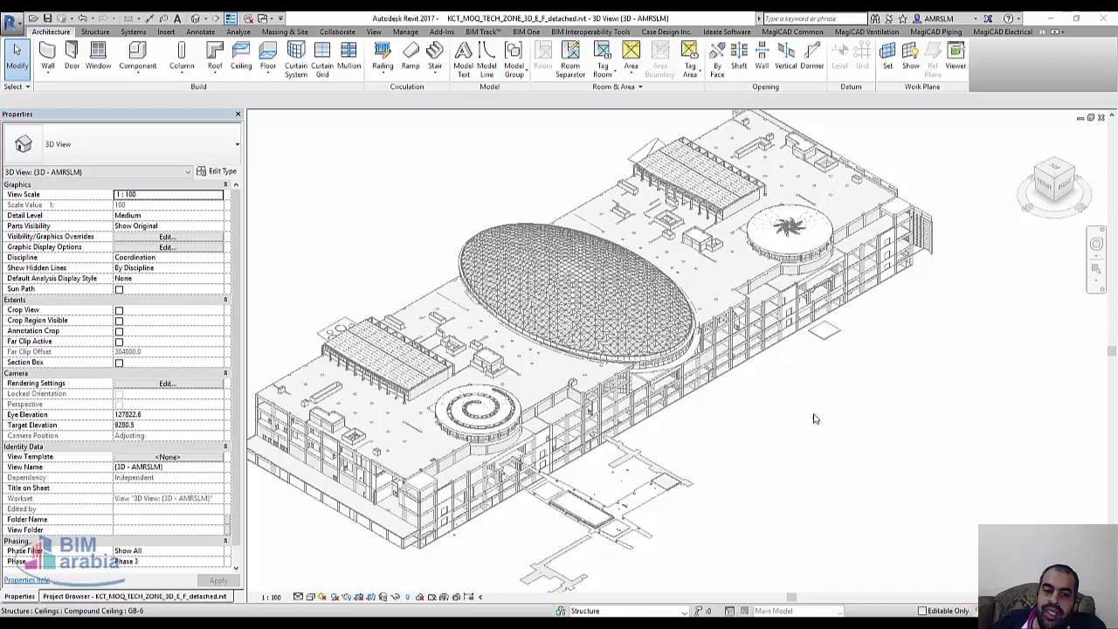
# Step: Zoom into the 3D view, check the account menu, and bring up the Add-Ins commands
pyautogui.scroll(1, 742, 433)
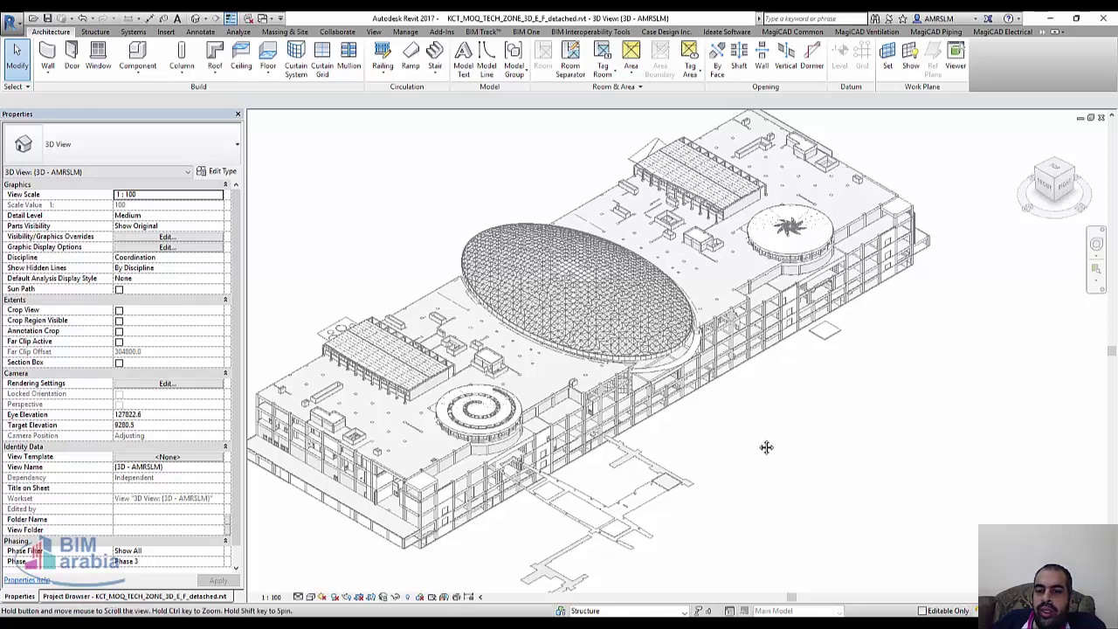
pyautogui.scroll(1, 766, 446)
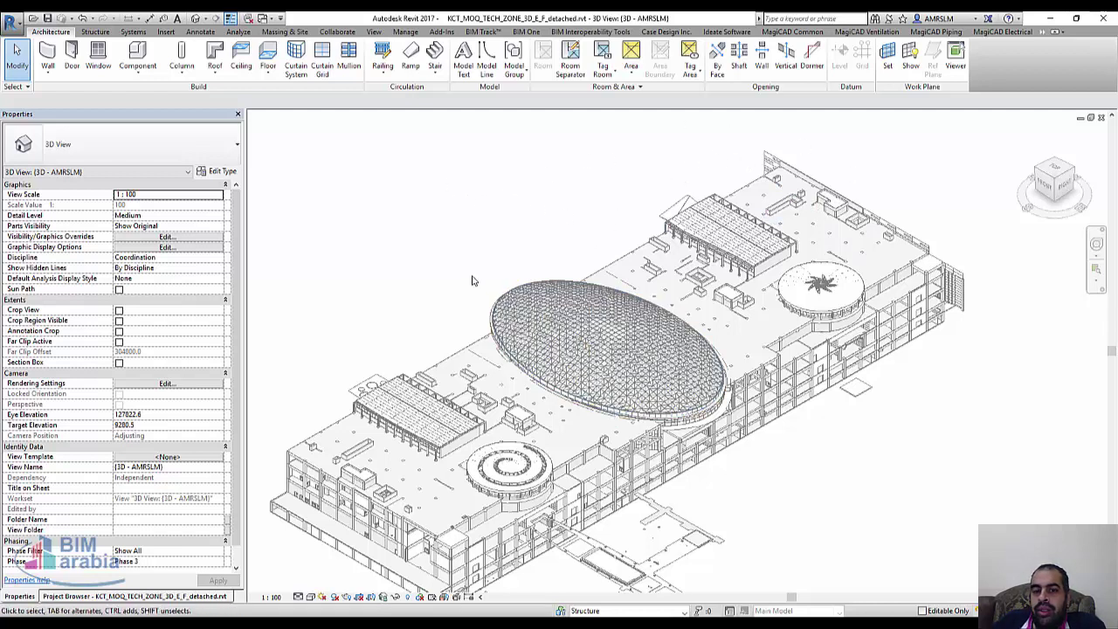
pyautogui.click(939, 18)
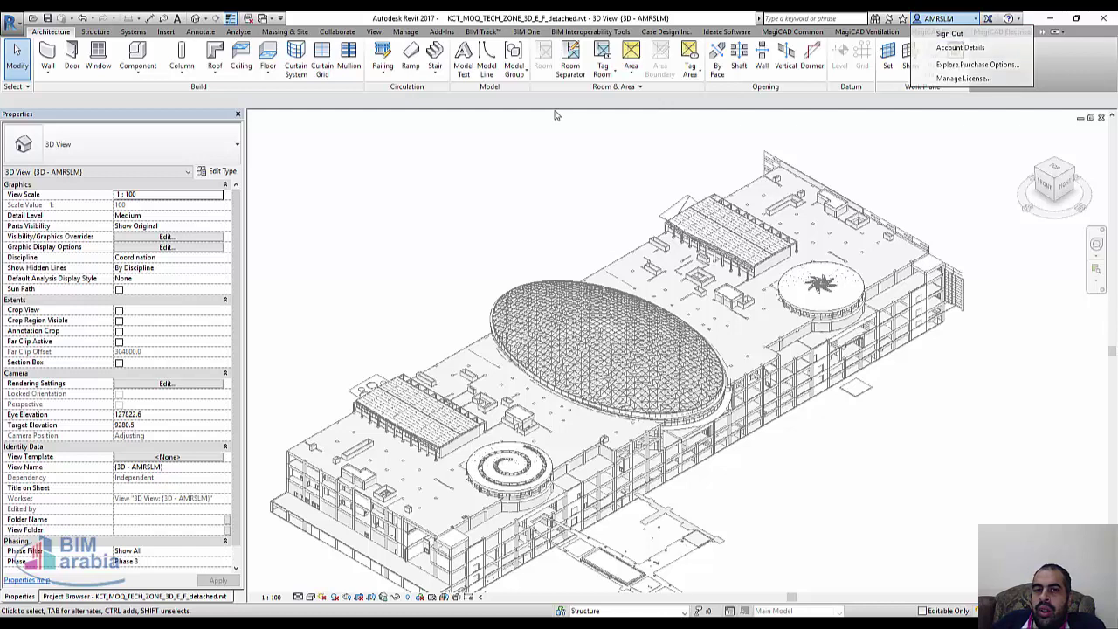
pyautogui.click(440, 32)
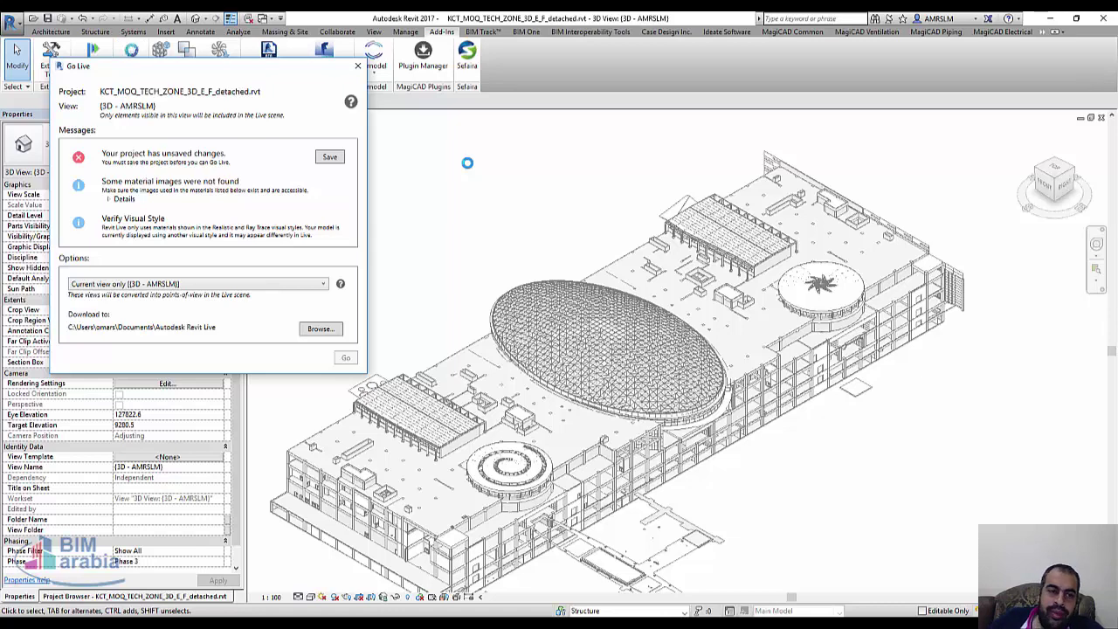
pyautogui.click(335, 162)
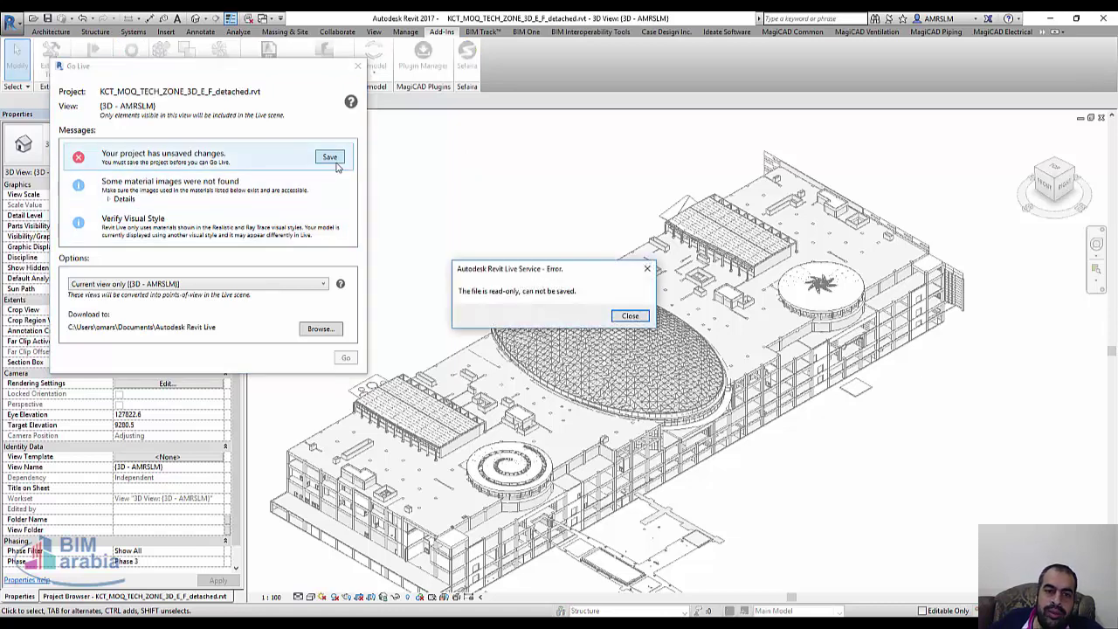
pyautogui.click(629, 315)
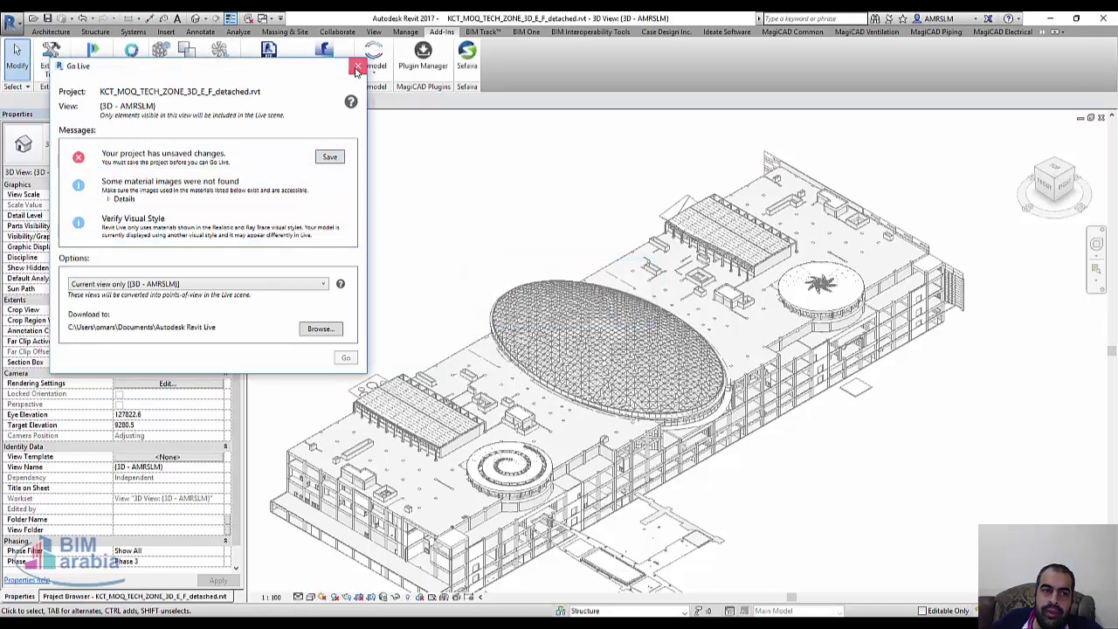
pyautogui.click(357, 66)
# Step: Save the project as KCT_MOQ_TECH_ZONE_3D_E_F.rvt without 'detached', overwriting the existing file
pyautogui.click(11, 23)
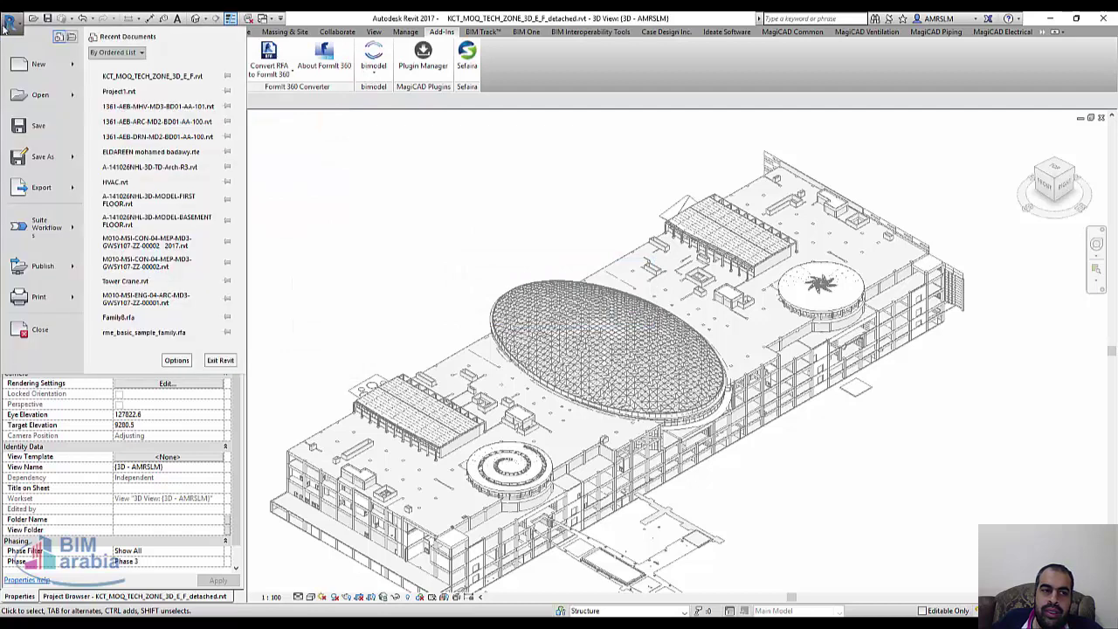
pyautogui.moveTo(40, 156)
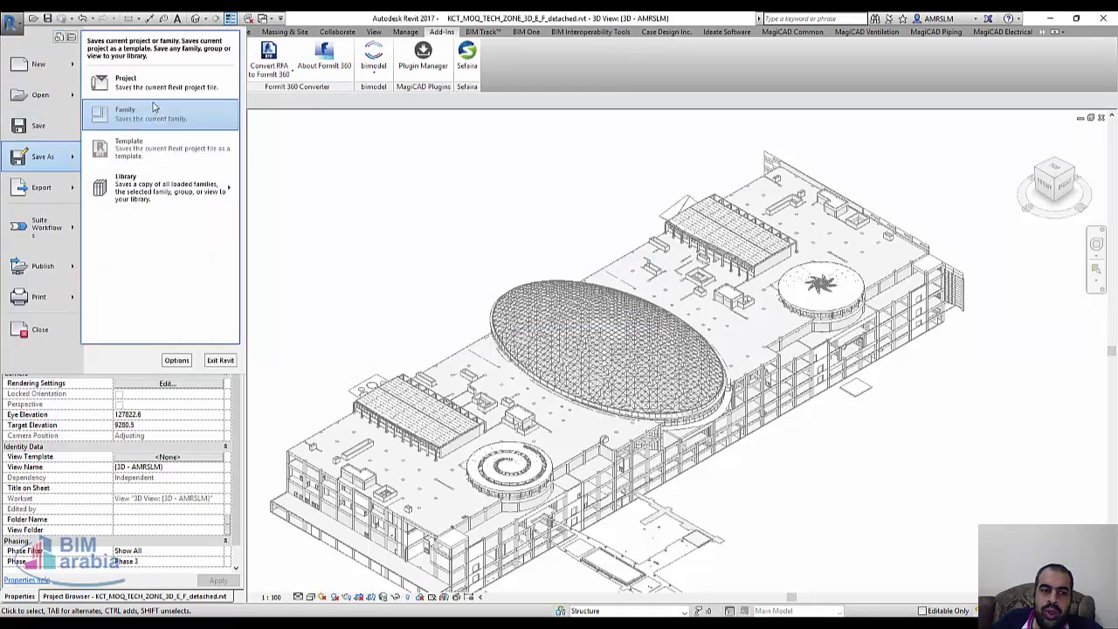
pyautogui.click(163, 83)
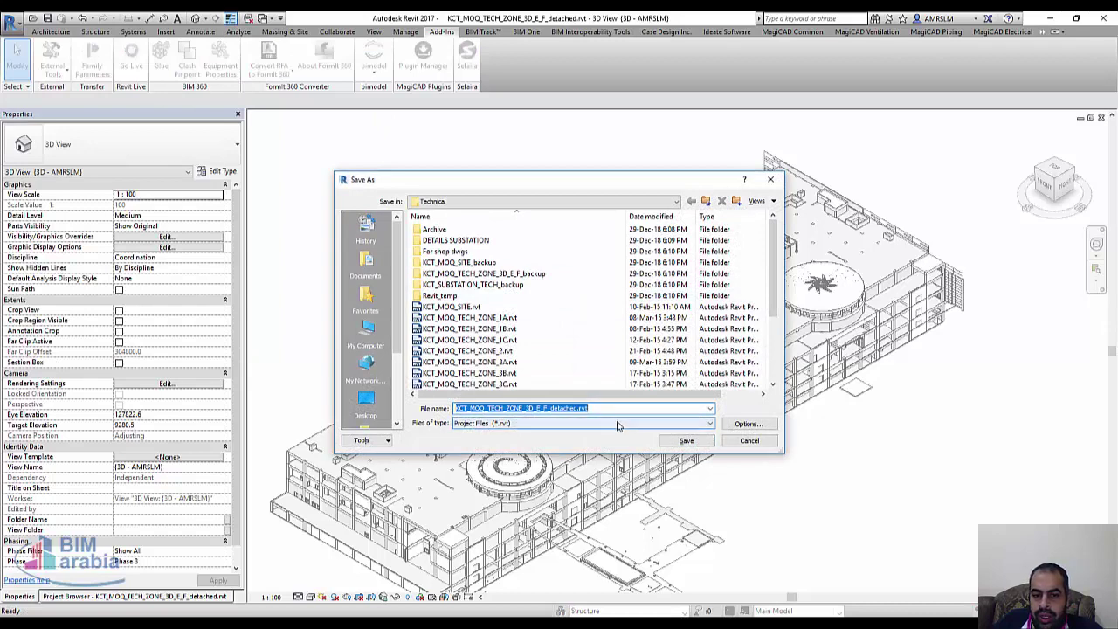
pyautogui.click(744, 423)
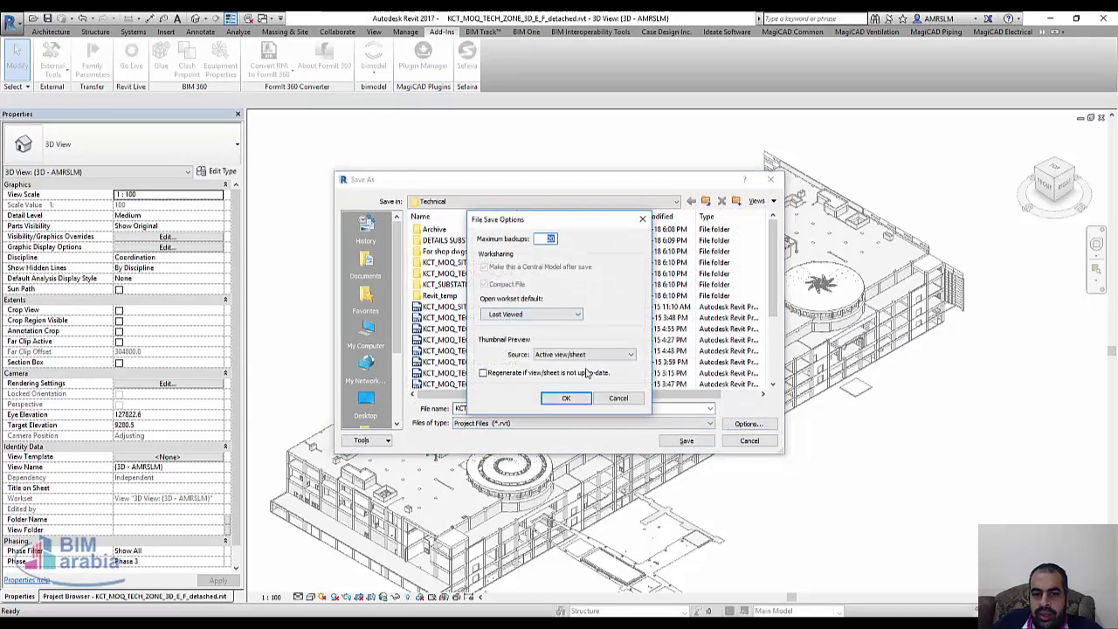
pyautogui.click(565, 398)
pyautogui.click(594, 408)
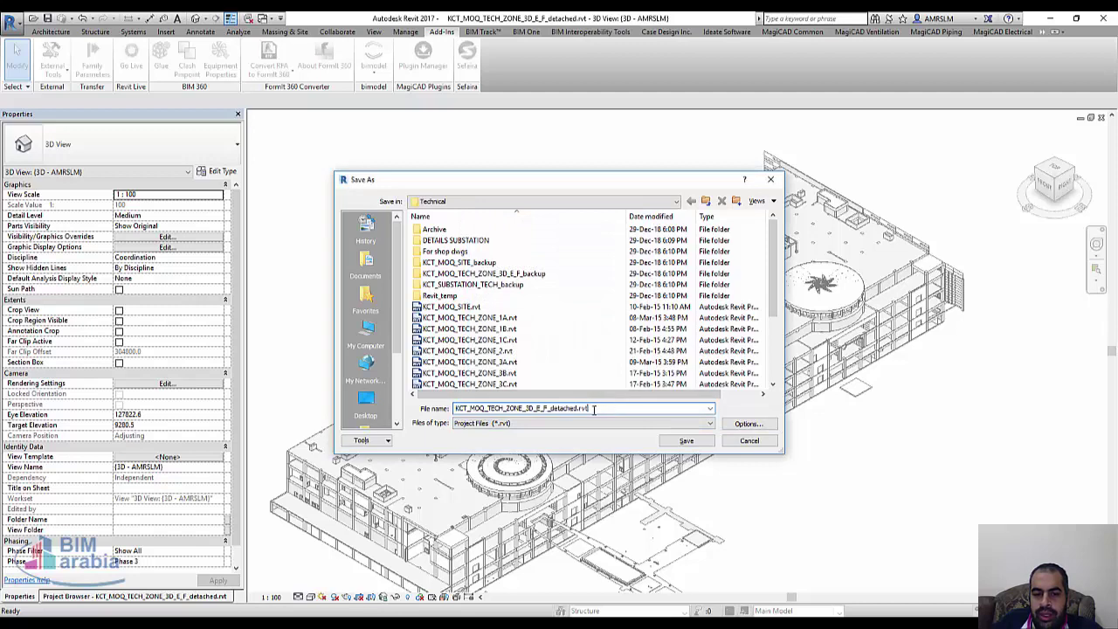
pyautogui.moveTo(547, 408); pyautogui.dragTo(723, 408)
pyautogui.press('BackSpace')
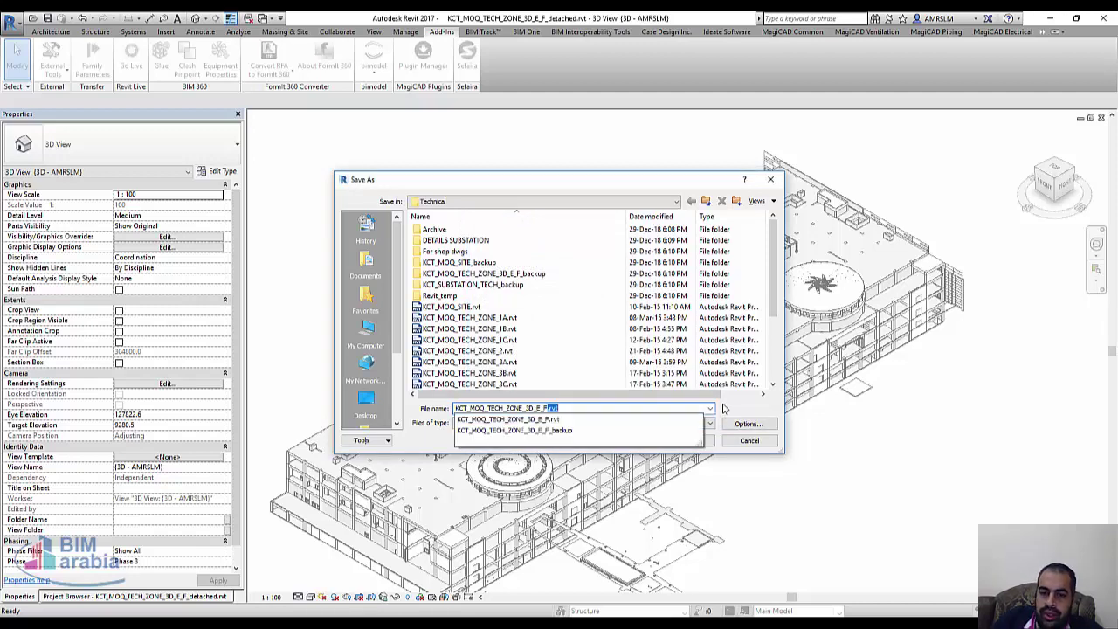
pyautogui.click(669, 441)
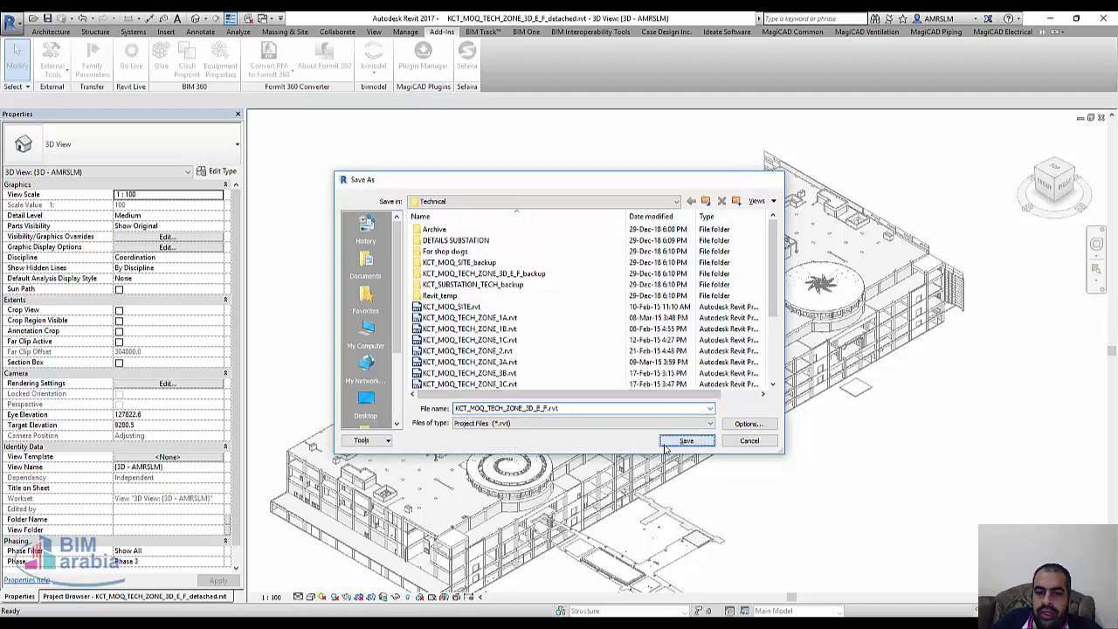
pyautogui.click(538, 345)
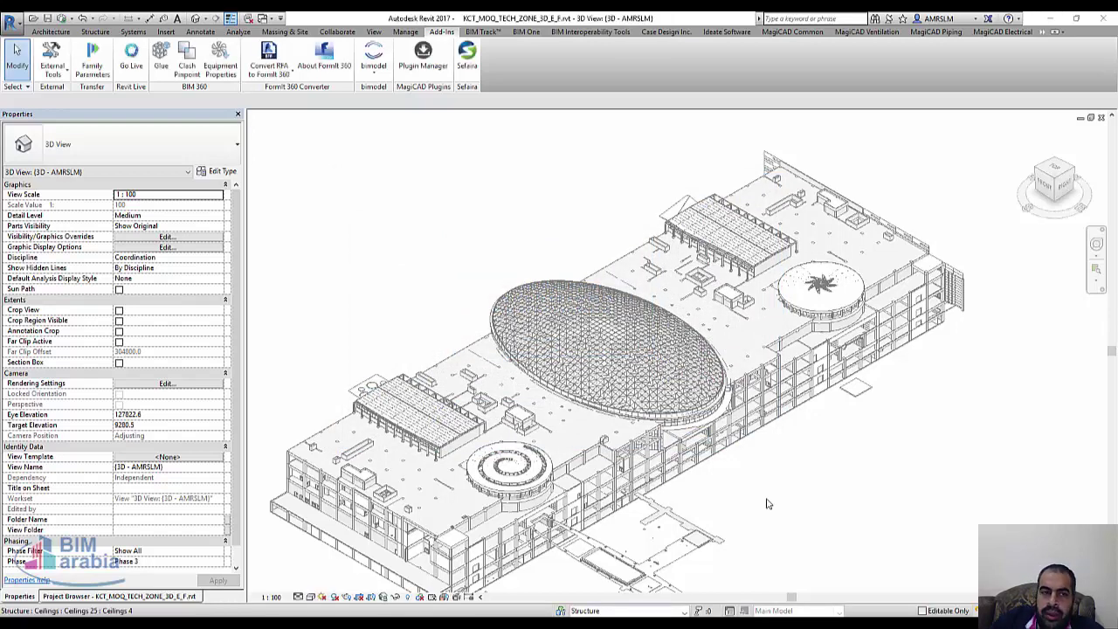
# Step: Publish All perspective views (6) with Go Live, keeping the shown download folder
pyautogui.click(131, 54)
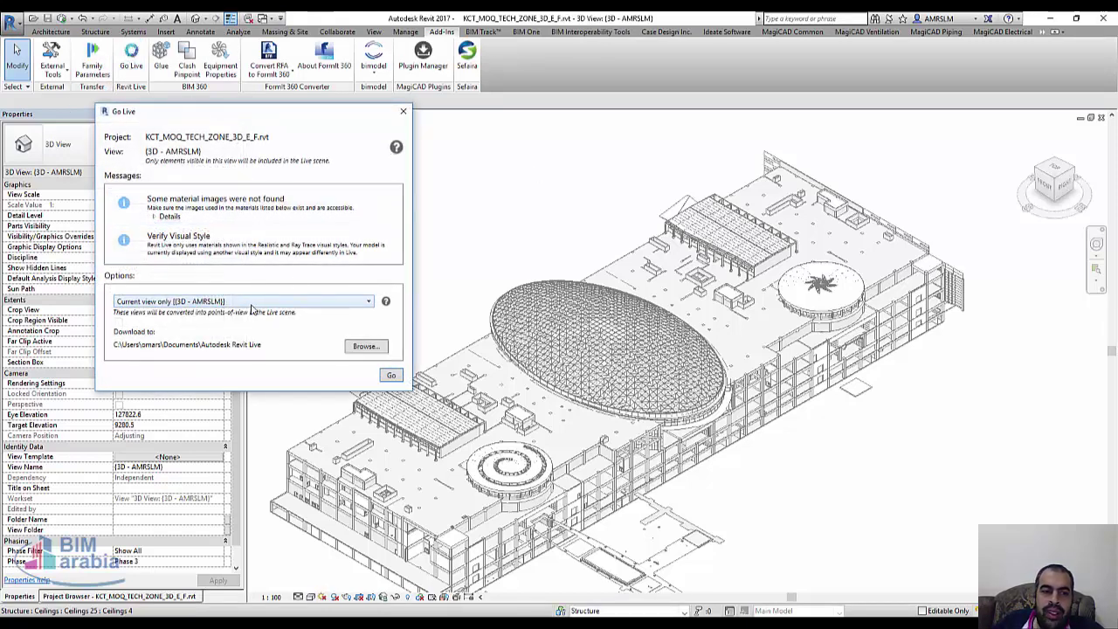
pyautogui.click(252, 305)
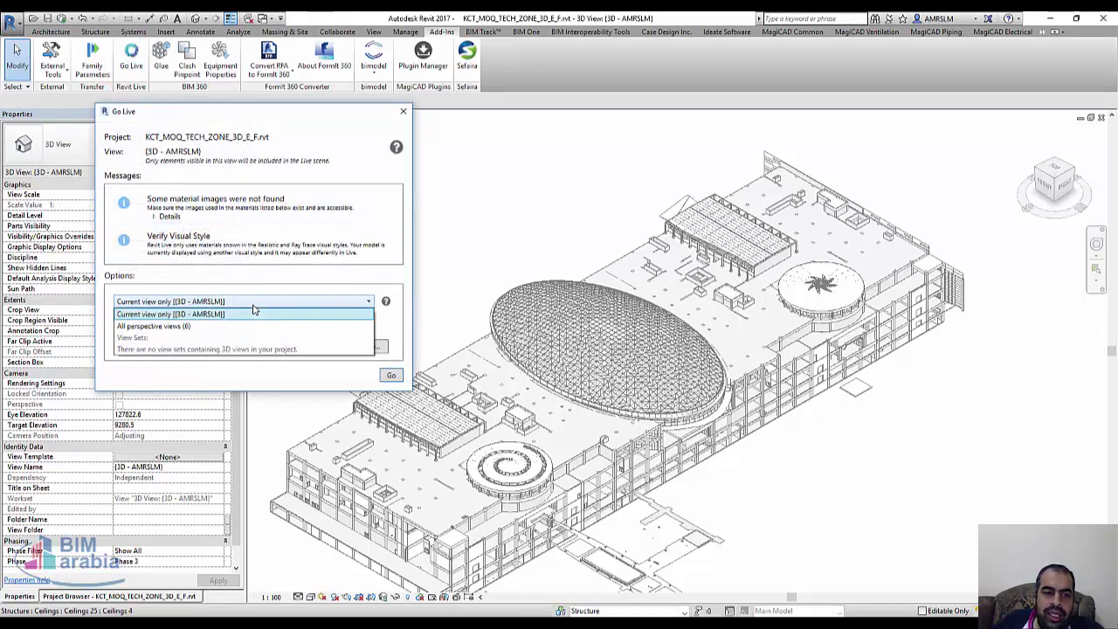
pyautogui.click(171, 328)
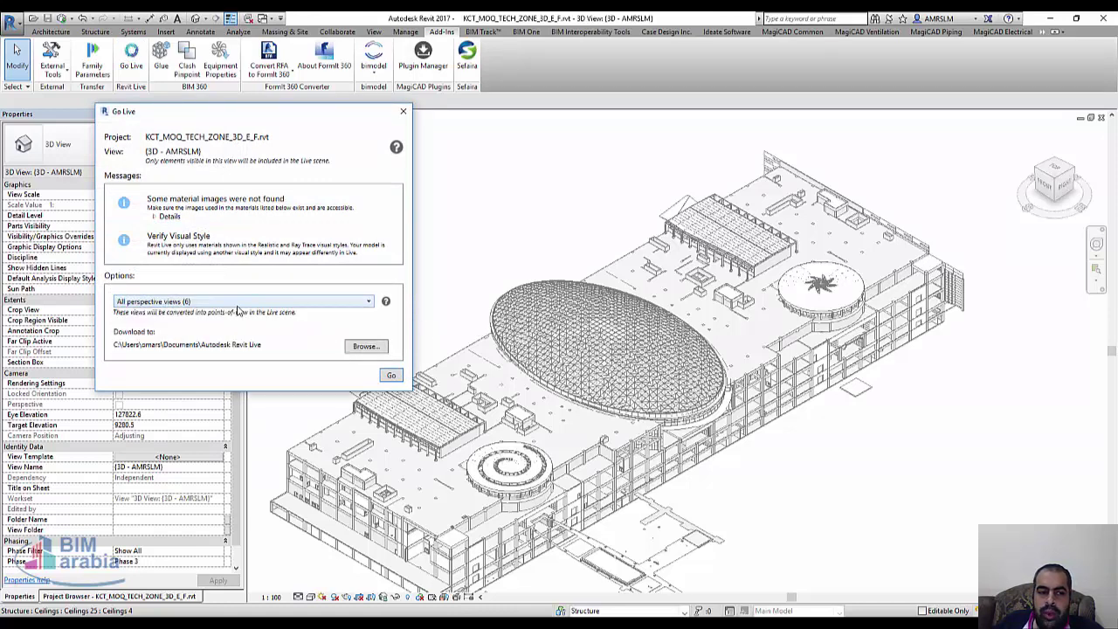
pyautogui.click(210, 302)
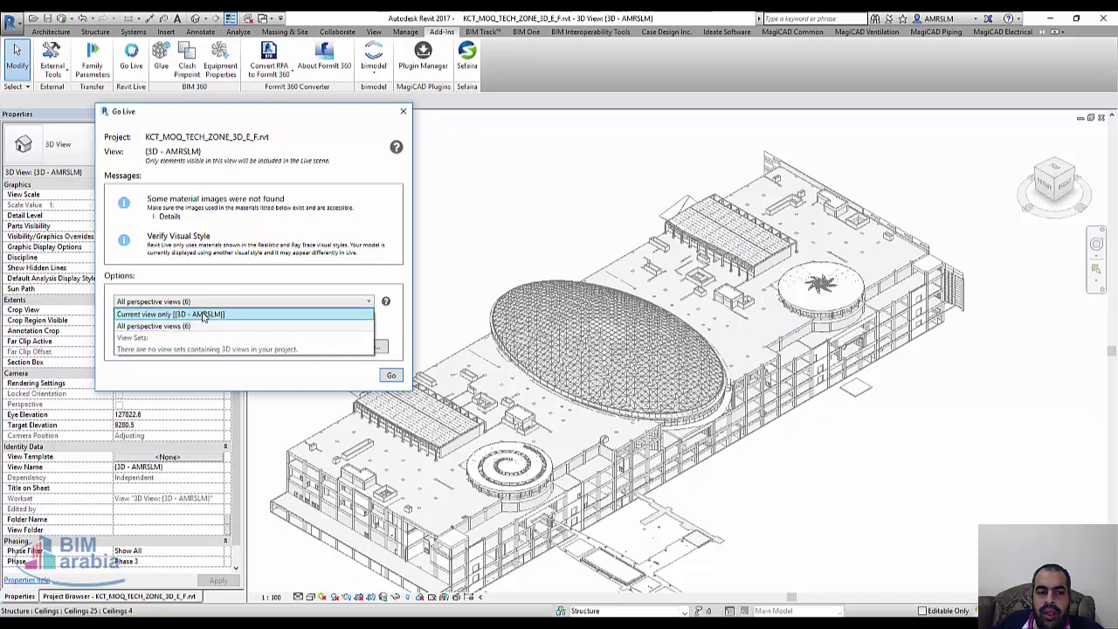
pyautogui.click(402, 314)
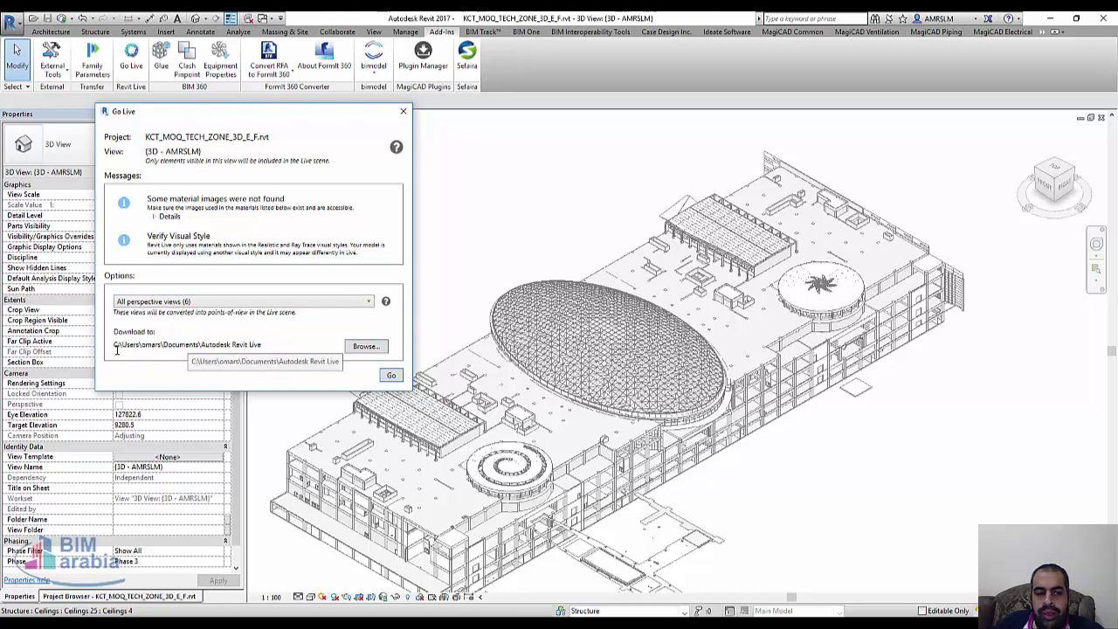
pyautogui.moveTo(118, 345); pyautogui.dragTo(308, 366)
pyautogui.click(386, 381)
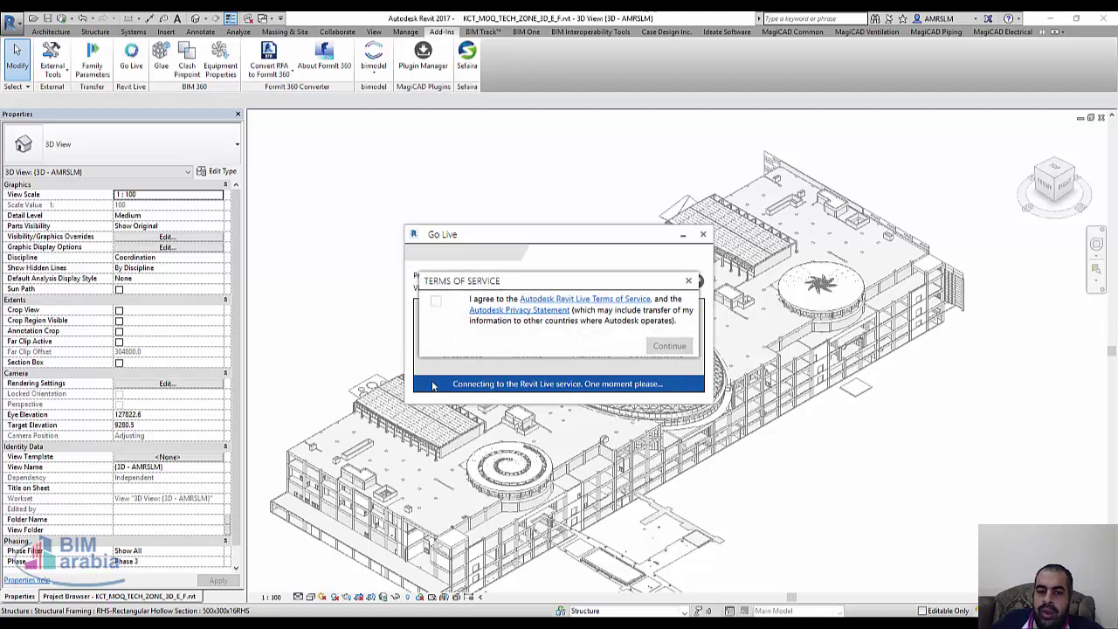
# Step: Agree to the Autodesk Live terms of service and continue the conversion
pyautogui.click(436, 301)
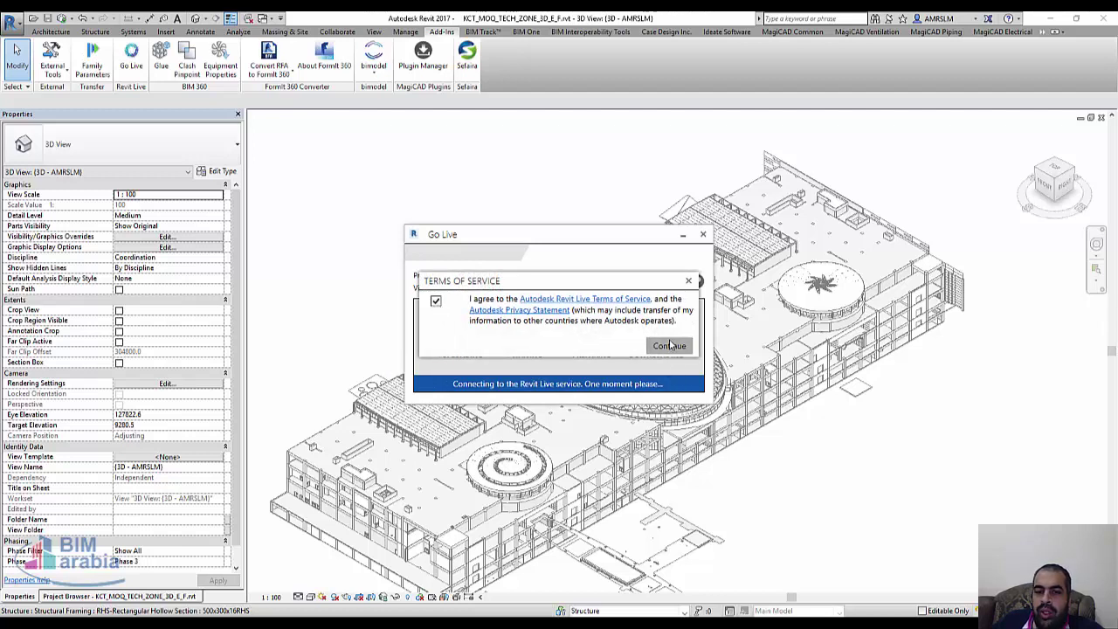
pyautogui.click(671, 346)
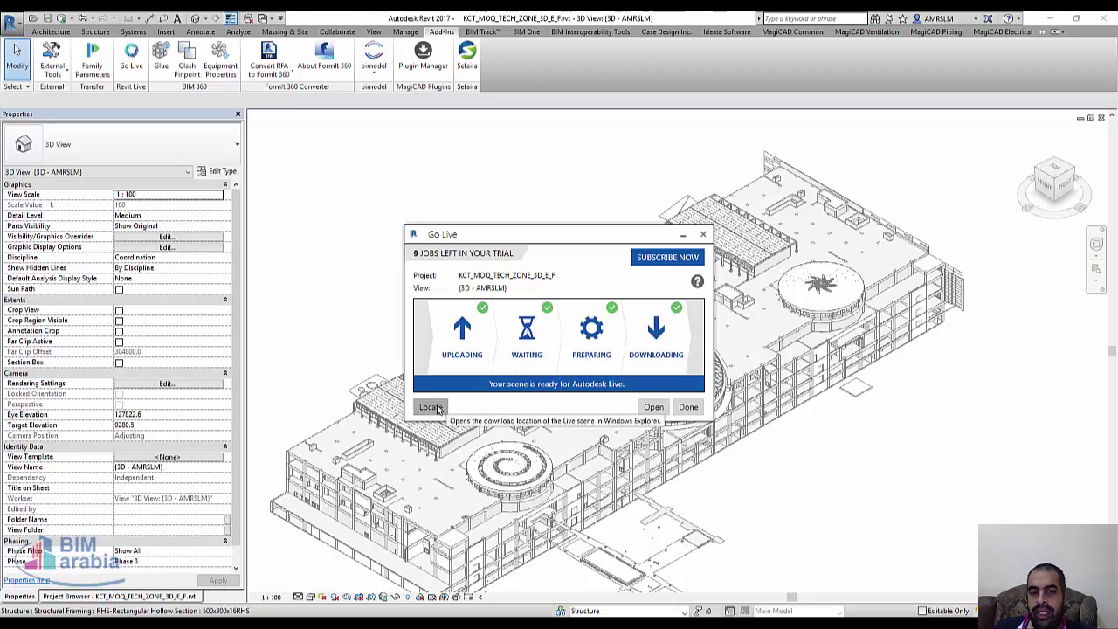
# Step: Try opening the finished scene in Autodesk Live, dismissing each cannot-open-scene warning
pyautogui.click(651, 408)
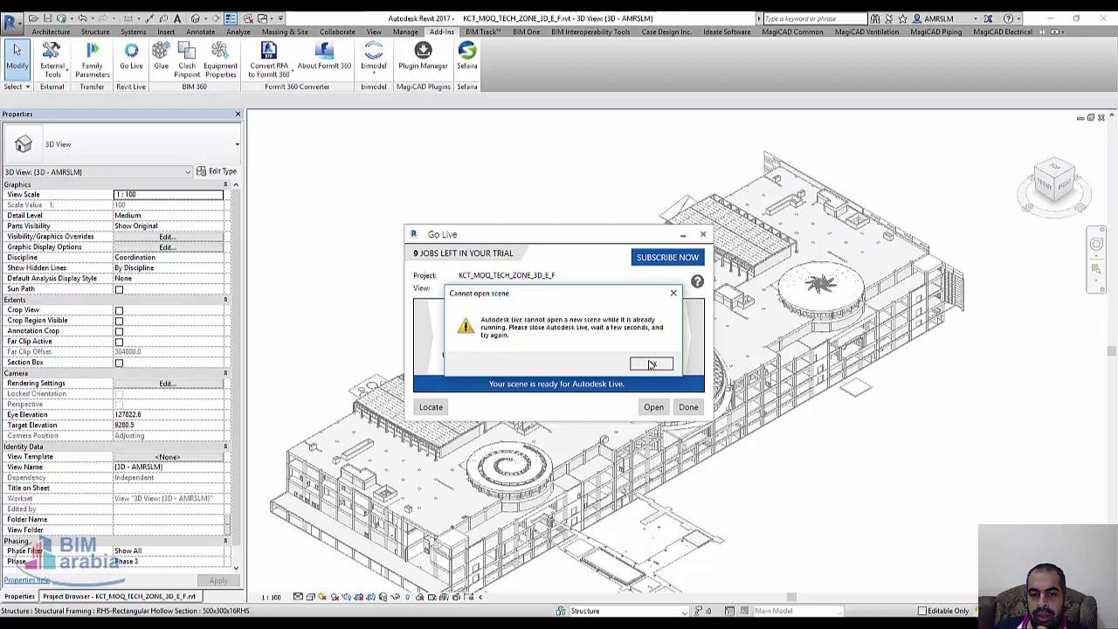
pyautogui.click(651, 363)
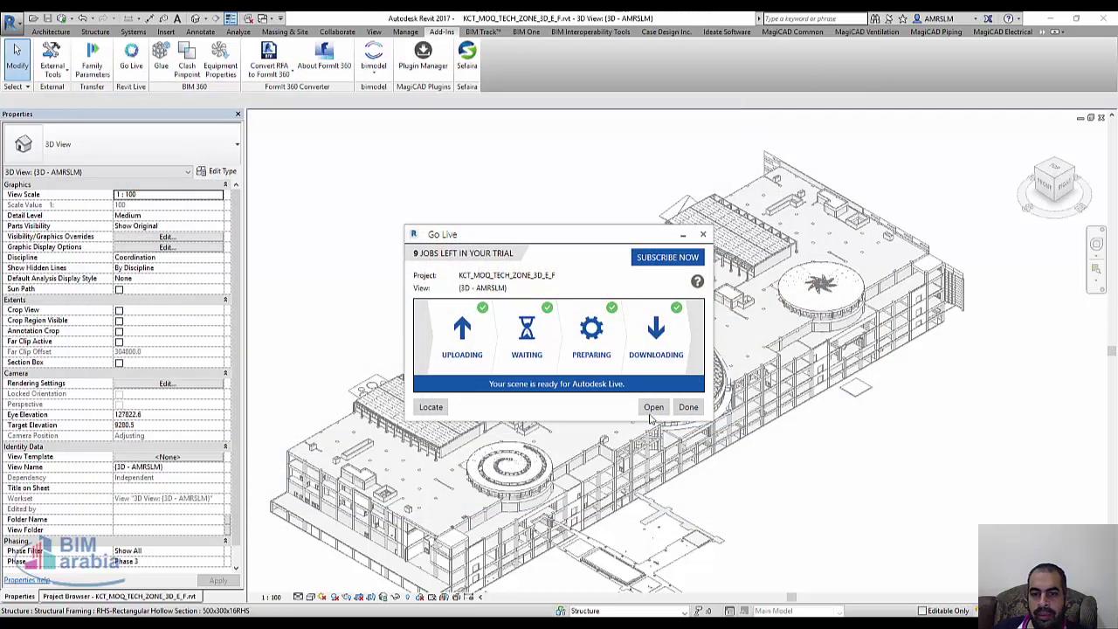
pyautogui.click(652, 409)
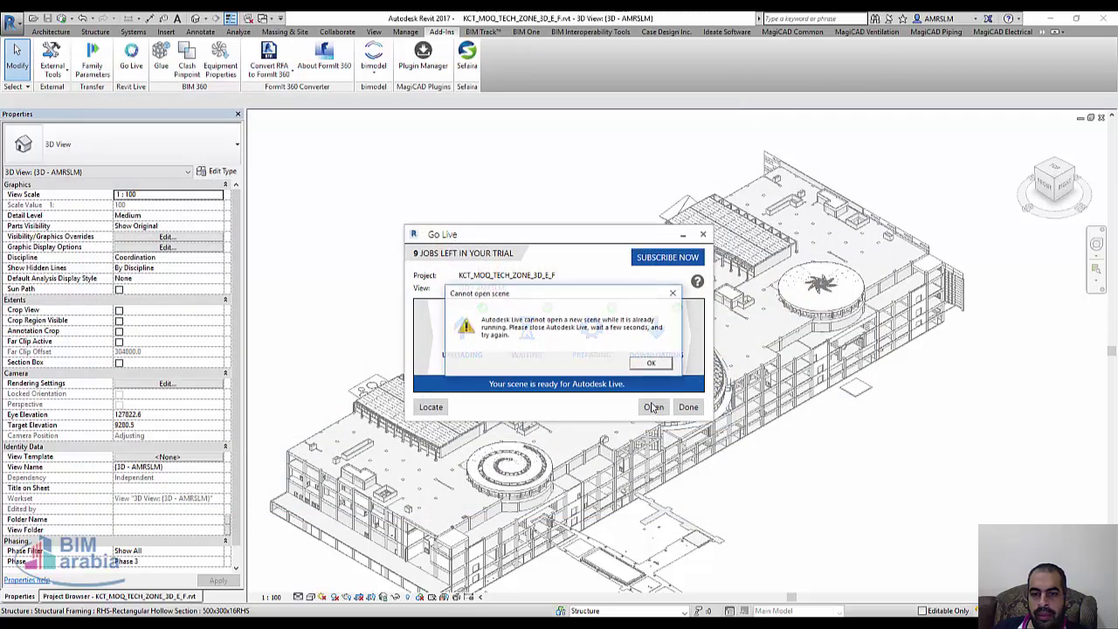
pyautogui.click(668, 364)
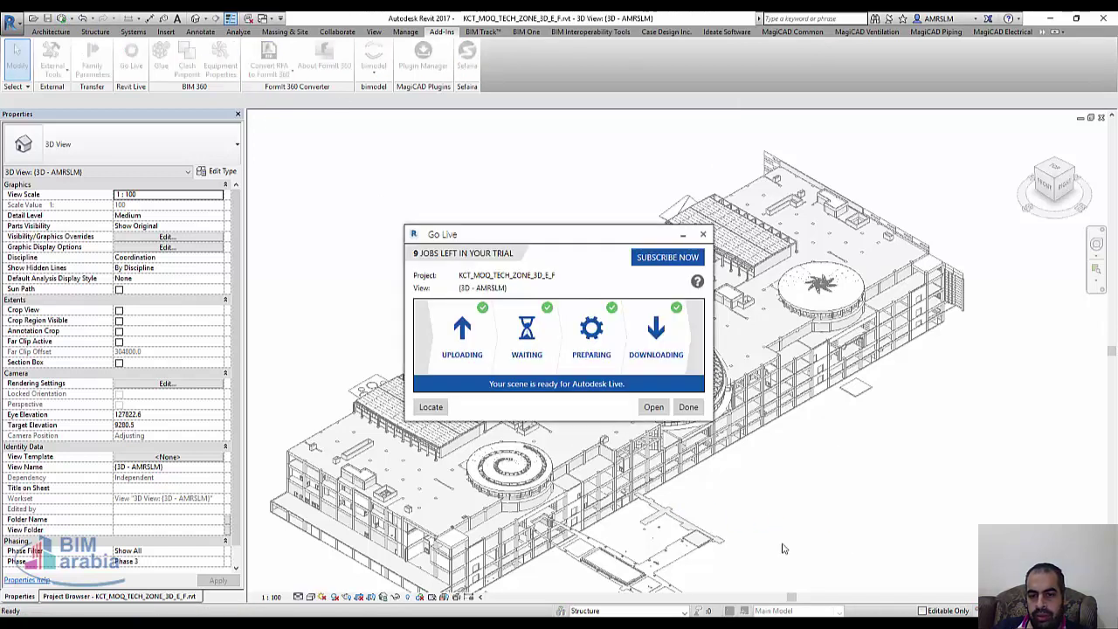
pyautogui.click(653, 407)
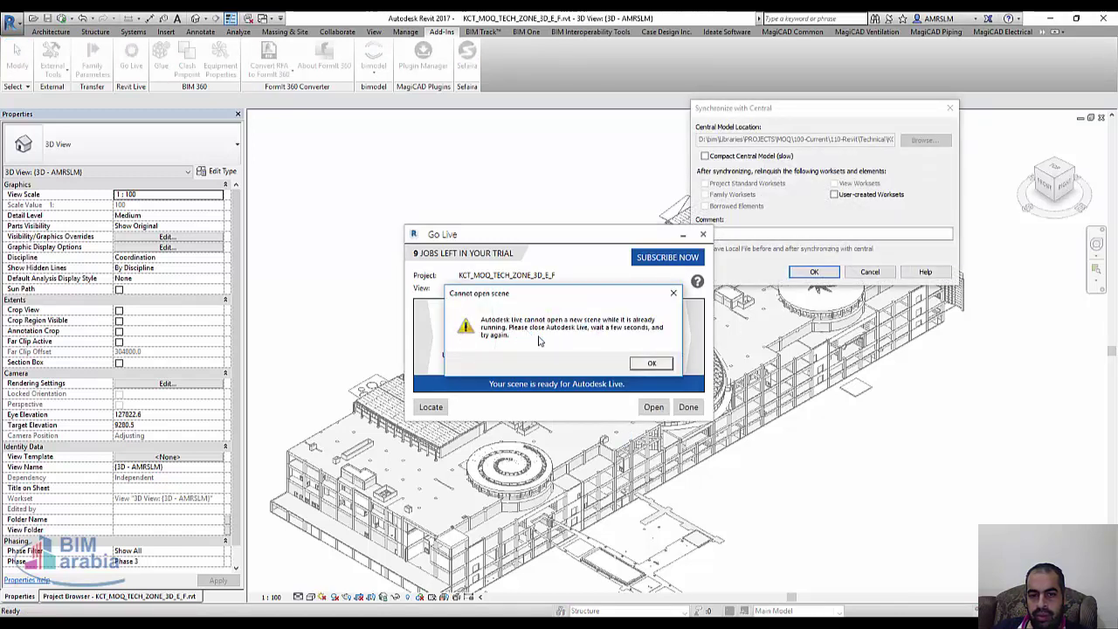
pyautogui.click(652, 363)
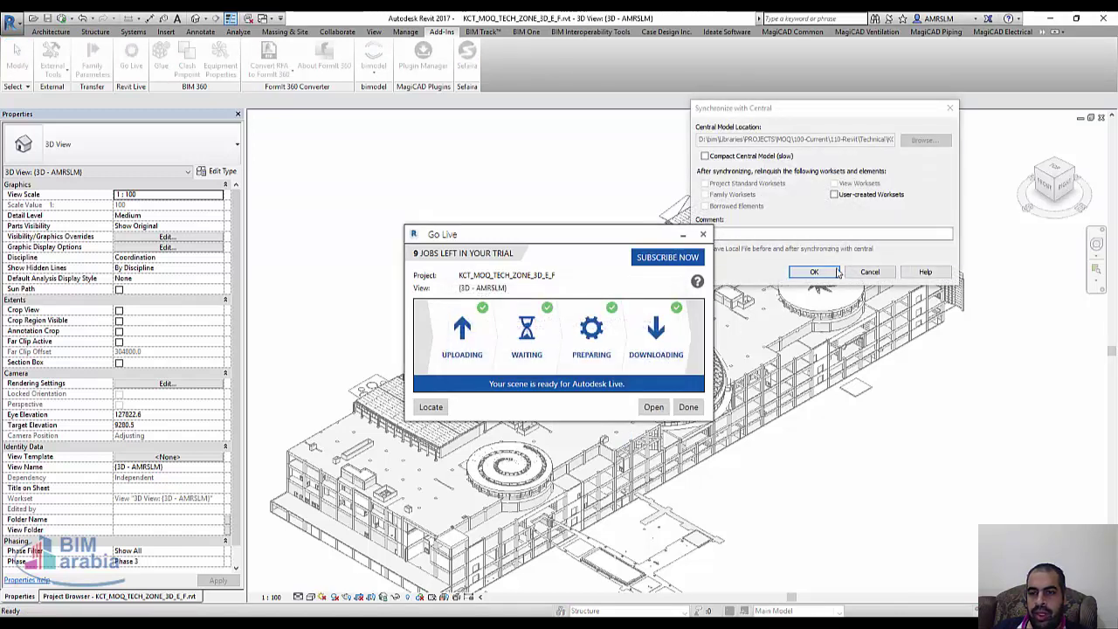
# Step: Confirm Synchronize with Central and launch the ready scene in Autodesk Live
pyautogui.click(795, 278)
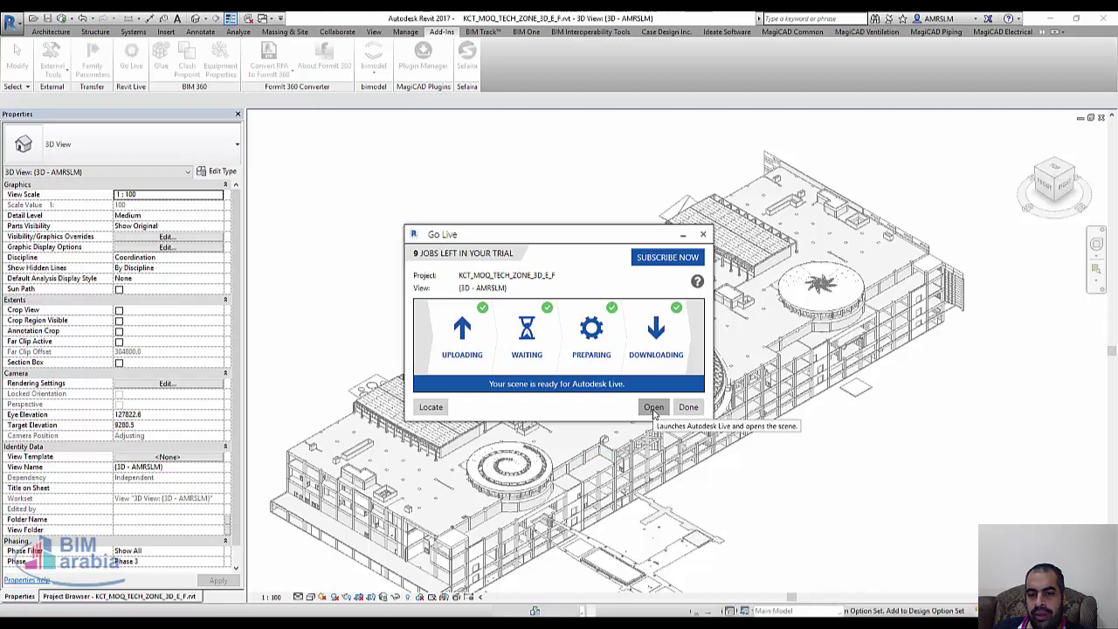
pyautogui.click(654, 407)
pyautogui.click(408, 297)
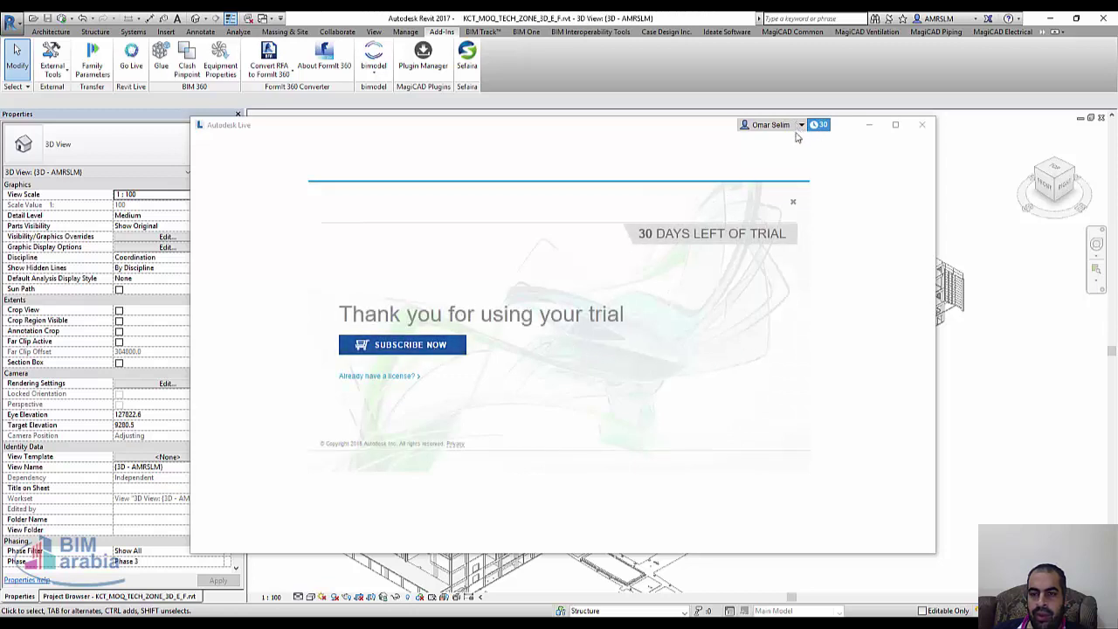
# Step: Dismiss the trial notice, orbit the building, and Tap&Go inside the dome to its roof trusses
pyautogui.click(793, 202)
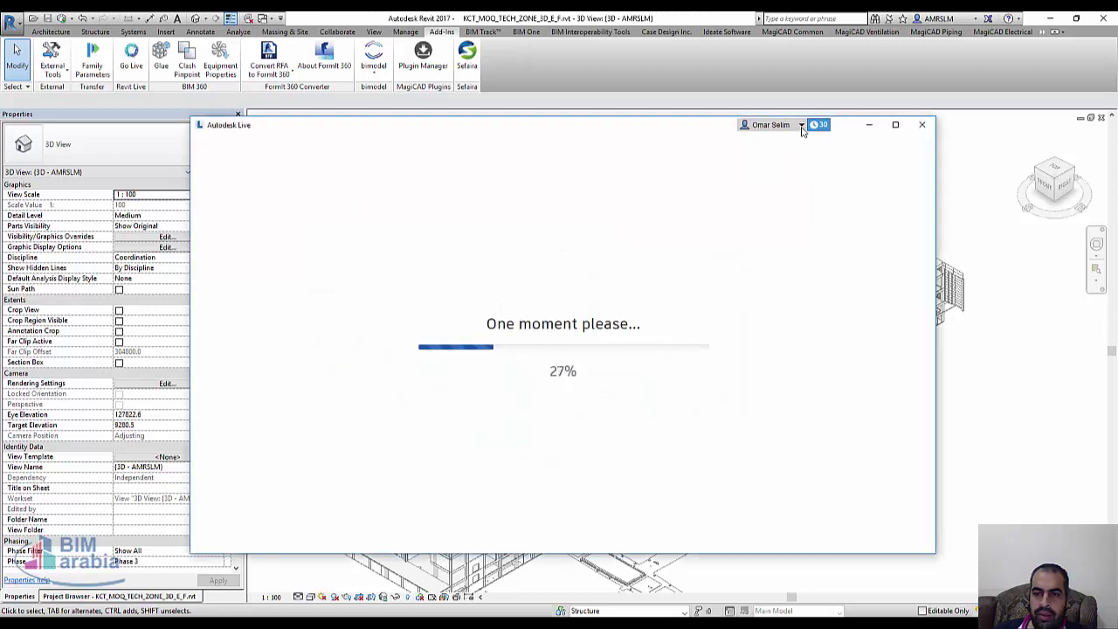
pyautogui.click(802, 127)
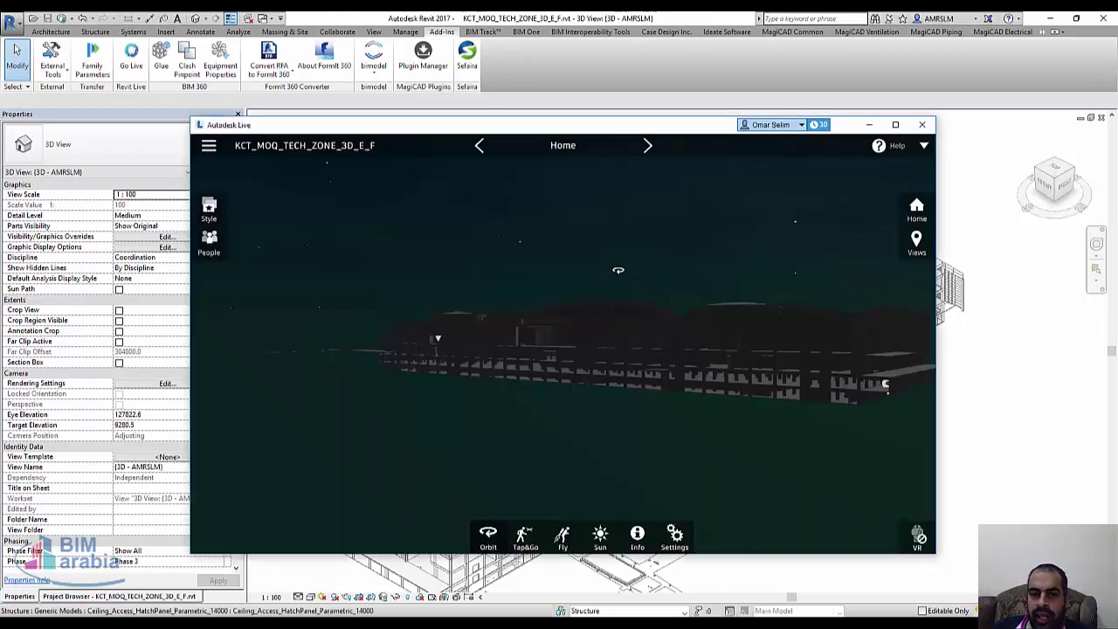
pyautogui.moveTo(821, 469)
pyautogui.mouseDown()
pyautogui.moveTo(344, 389)
pyautogui.moveTo(368, 411)
pyautogui.mouseUp()
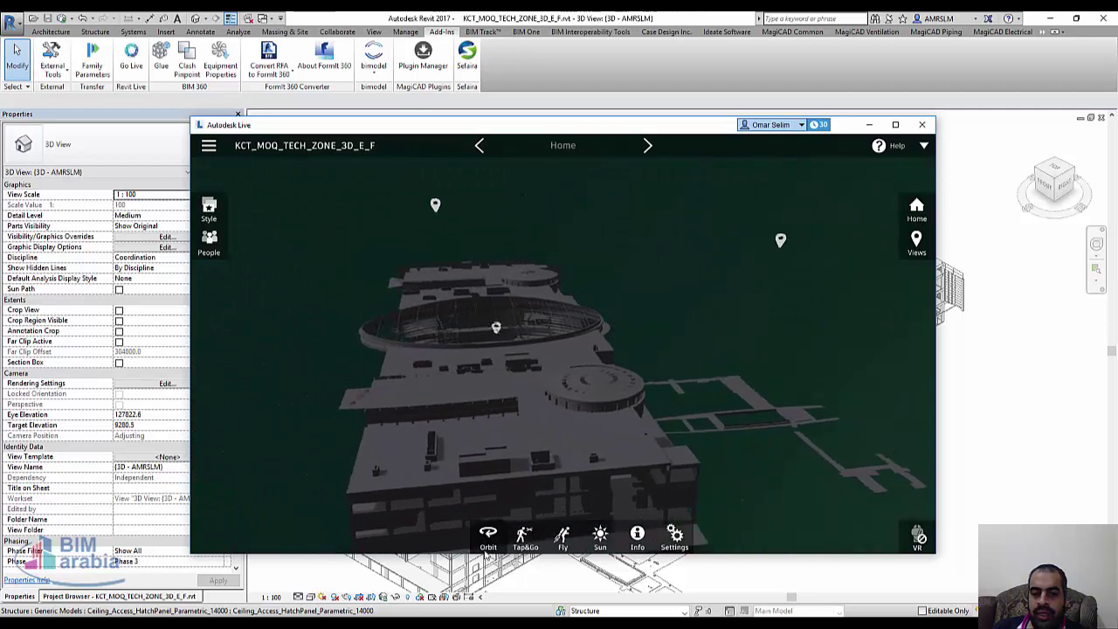
pyautogui.moveTo(369, 411); pyautogui.dragTo(437, 411)
pyautogui.click(481, 336)
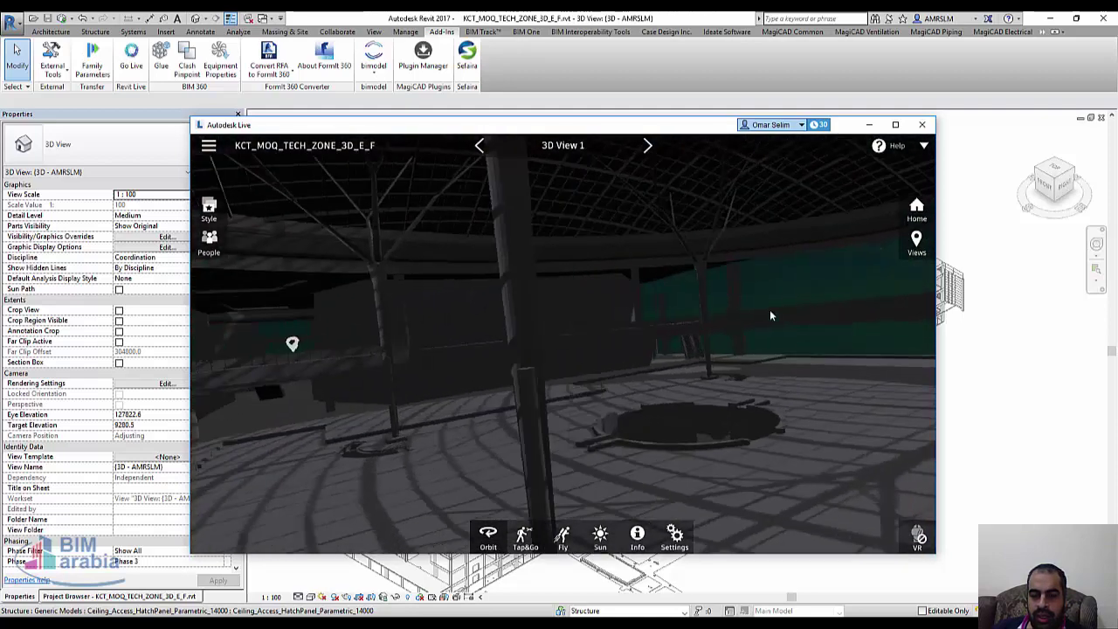
# Step: Walk into the atrium, look around its curved balconies, switch to Fly, and show sun settings
pyautogui.click(568, 344)
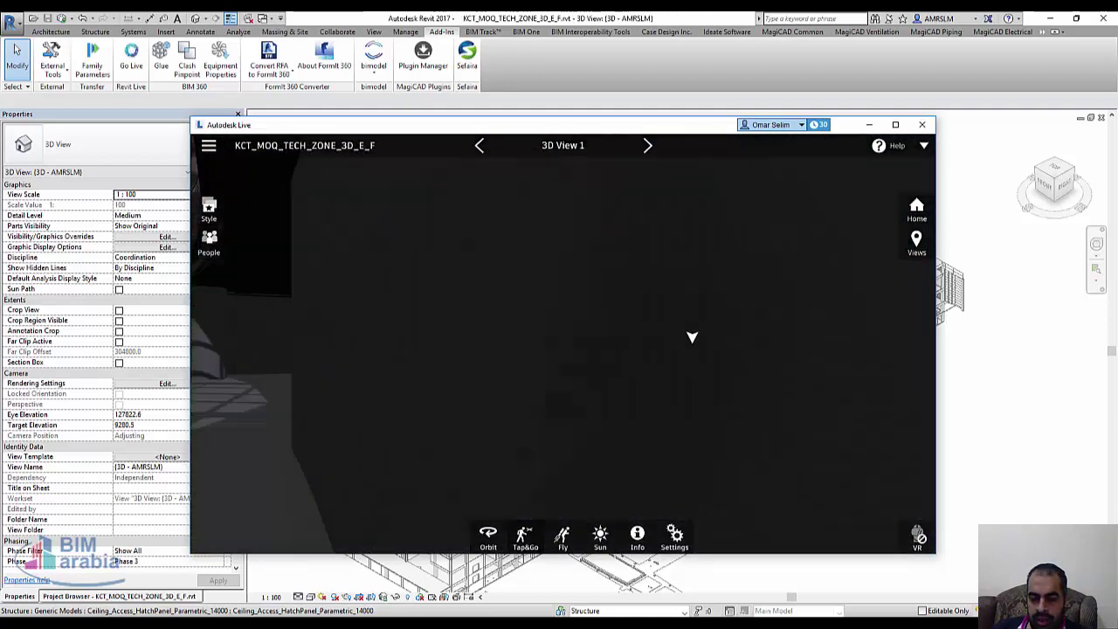
pyautogui.moveTo(690, 332); pyautogui.dragTo(229, 319)
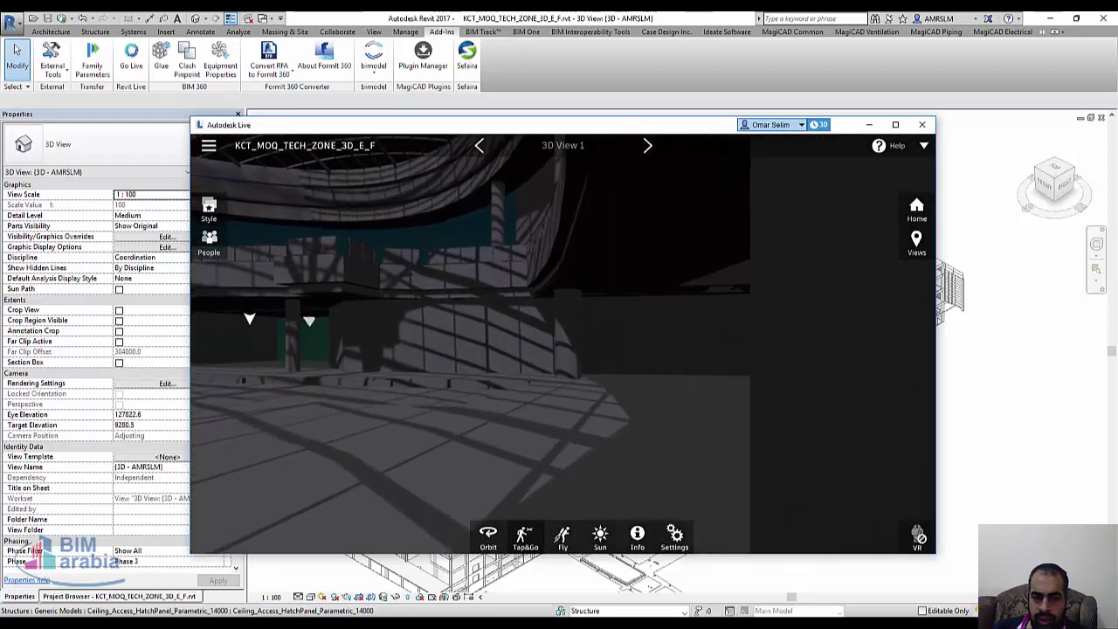
pyautogui.moveTo(308, 321); pyautogui.dragTo(440, 337)
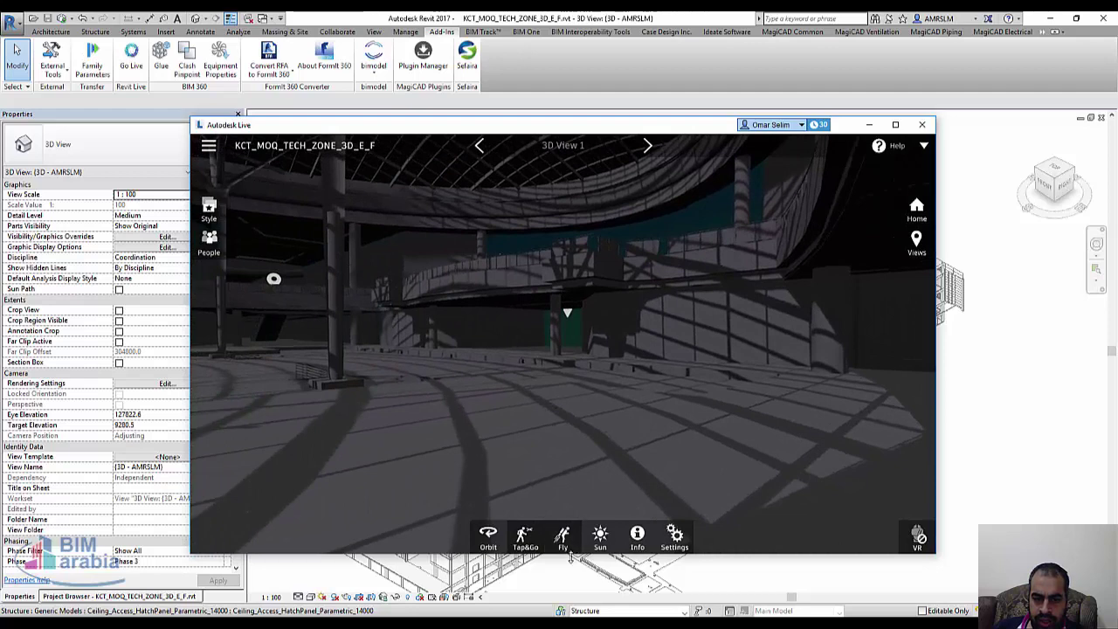
pyautogui.click(563, 536)
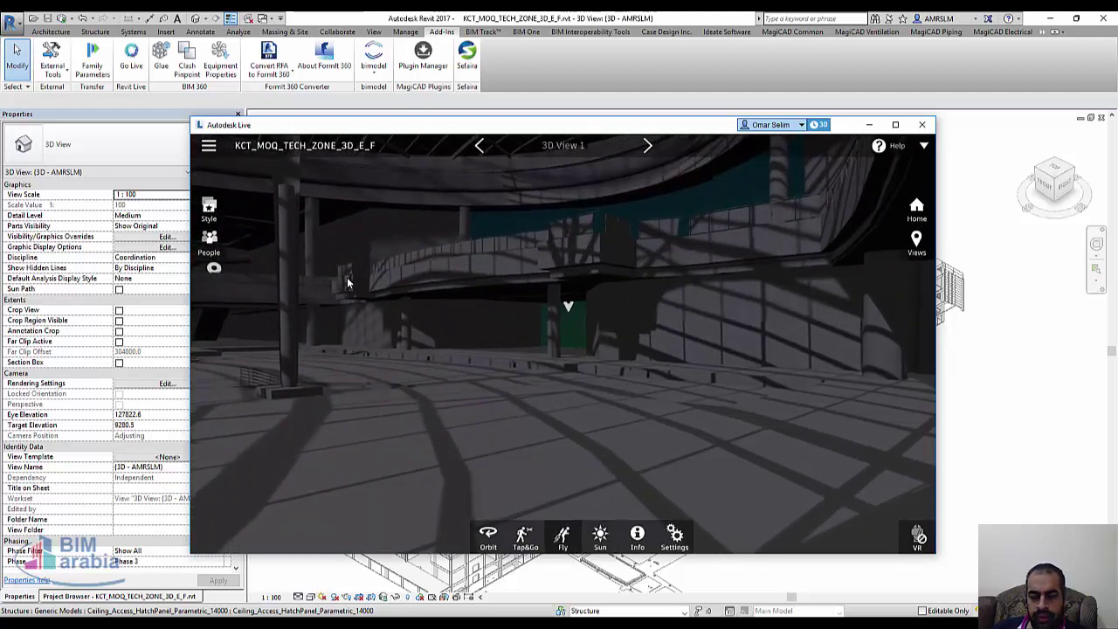
pyautogui.click(603, 540)
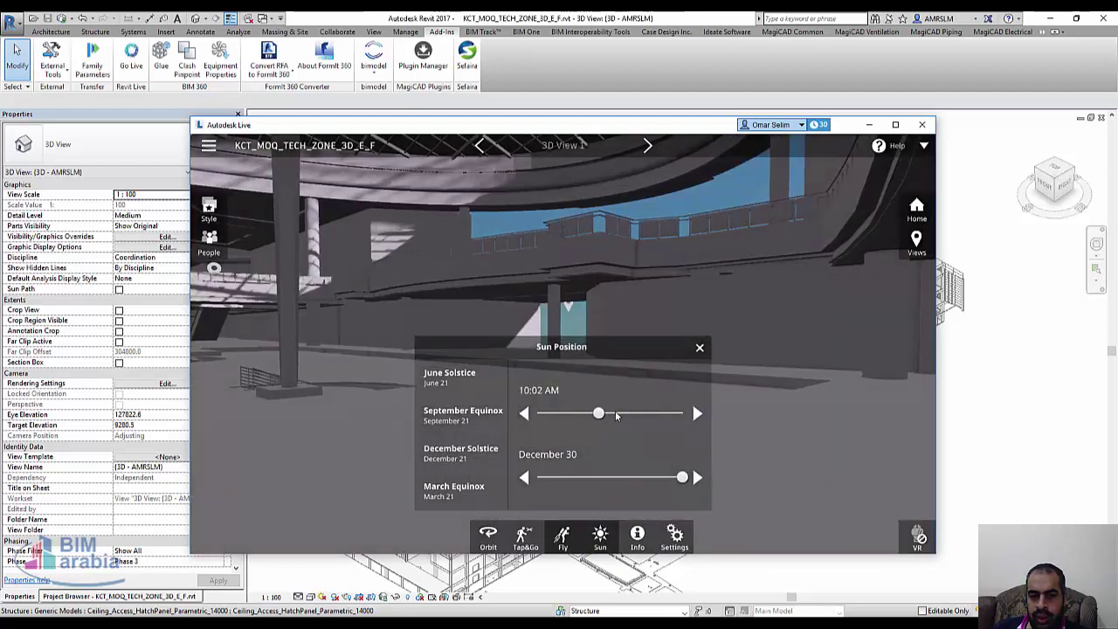
# Step: Set the sun time to 02:56 PM, then look up at the roof and orbit the exterior
pyautogui.moveTo(616, 416); pyautogui.dragTo(627, 413)
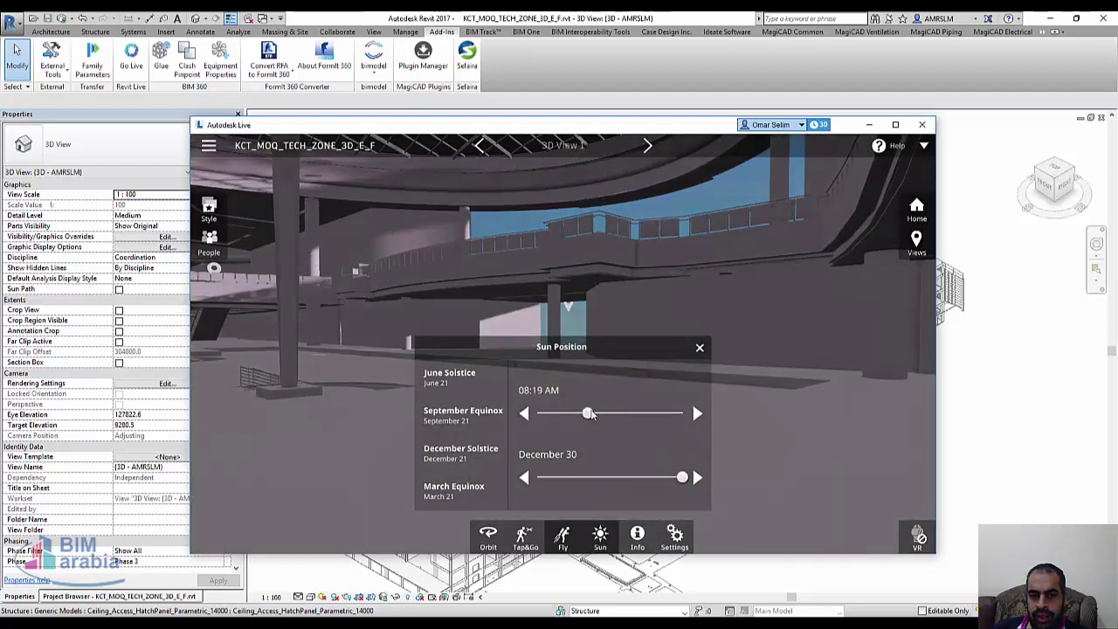
pyautogui.moveTo(672, 353); pyautogui.dragTo(717, 226)
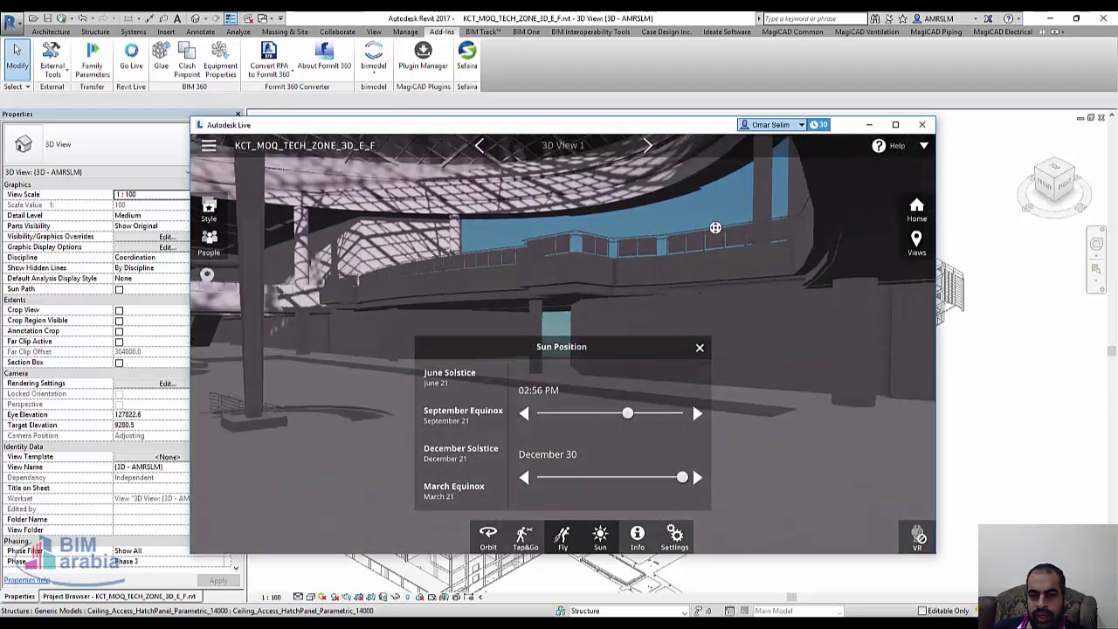
pyautogui.scroll(-10, 679, 285)
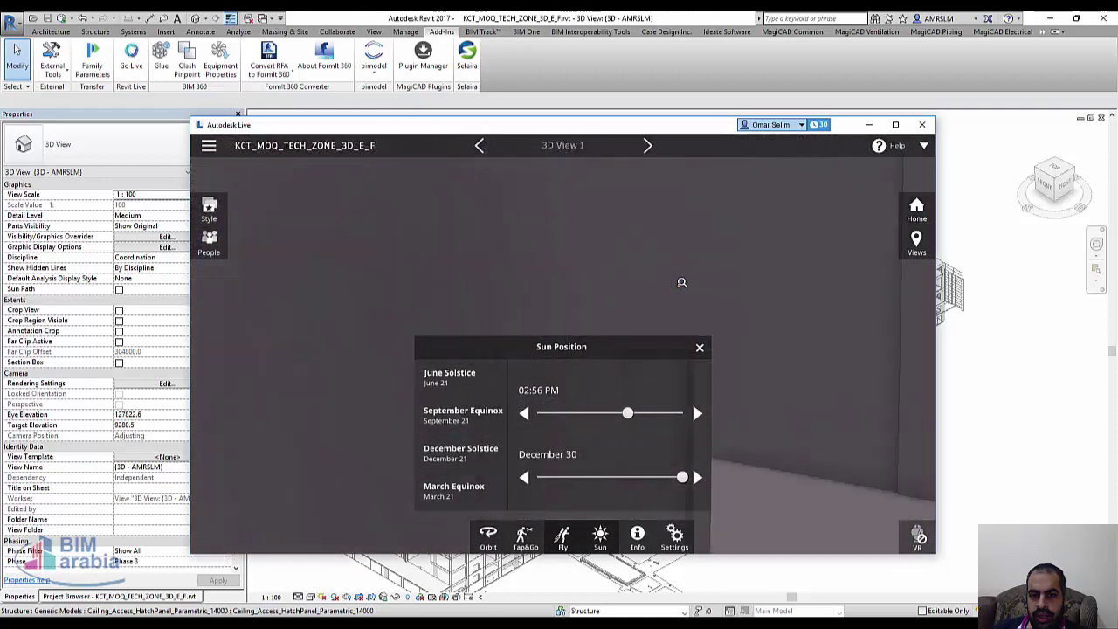
pyautogui.moveTo(680, 286); pyautogui.dragTo(541, 243)
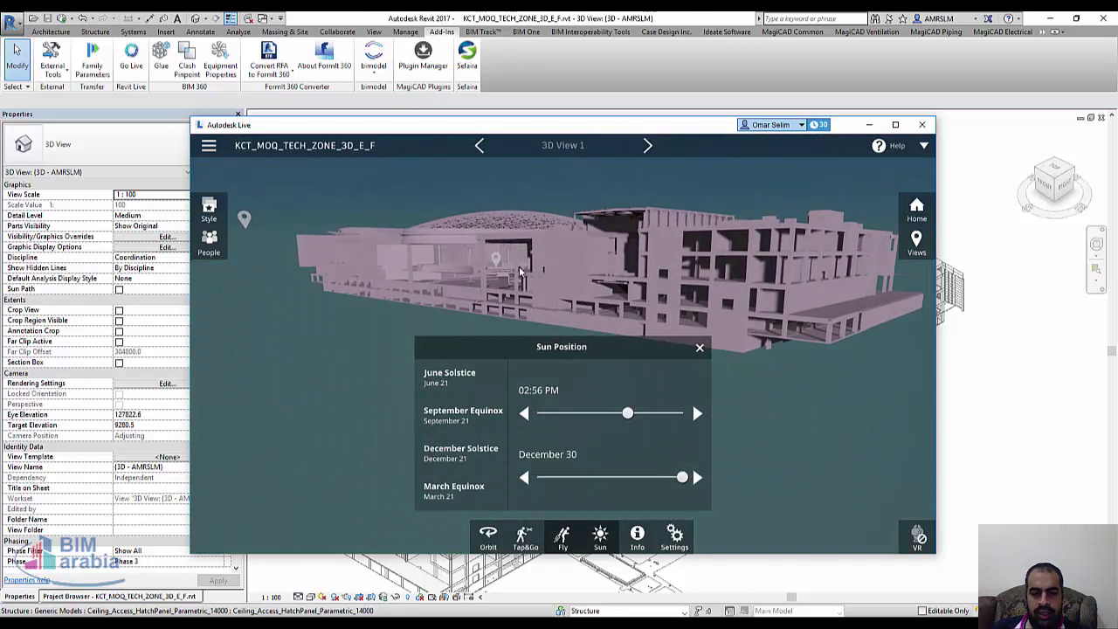
pyautogui.moveTo(519, 272); pyautogui.dragTo(540, 271)
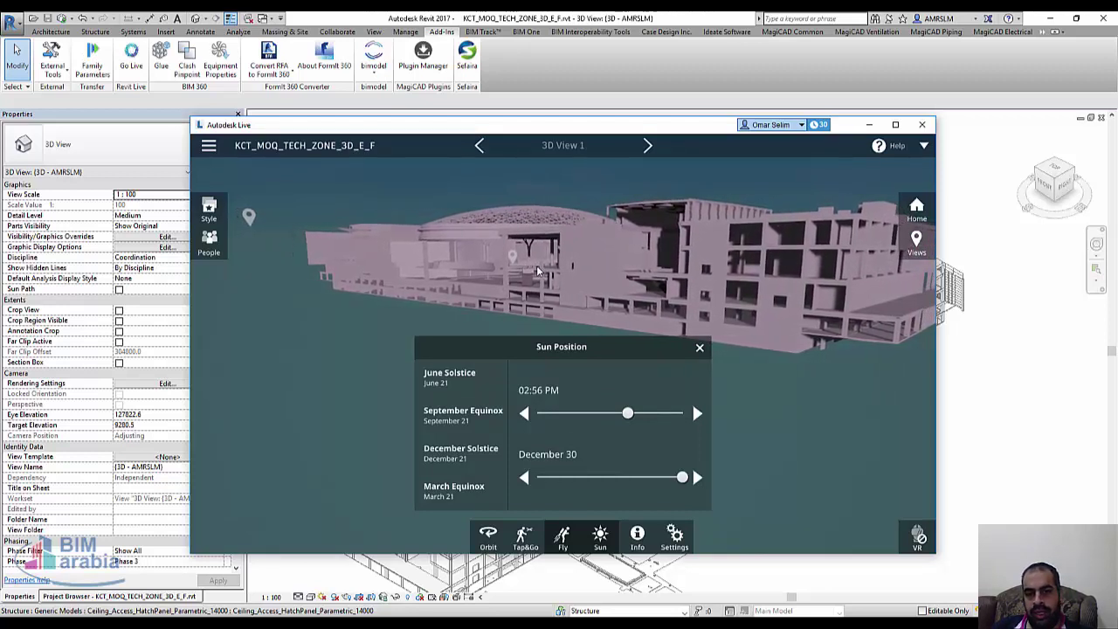
# Step: Jump through the {3D - AMRSLM}, 3D View 2, 3D View 4 and Walkthrough 1 viewpoints
pyautogui.click(915, 242)
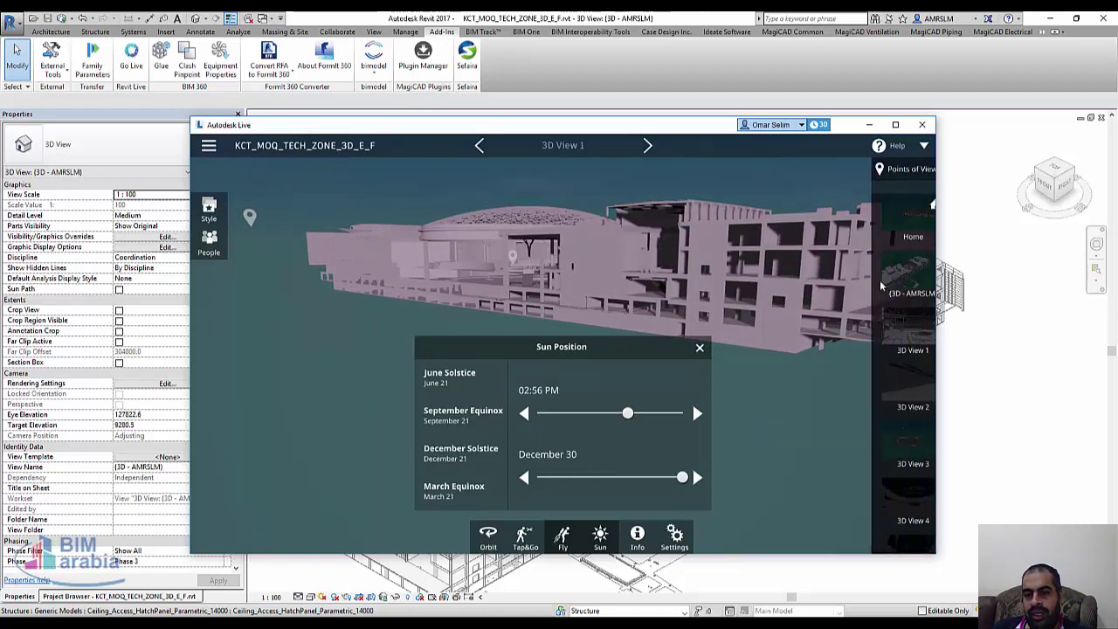
pyautogui.click(894, 280)
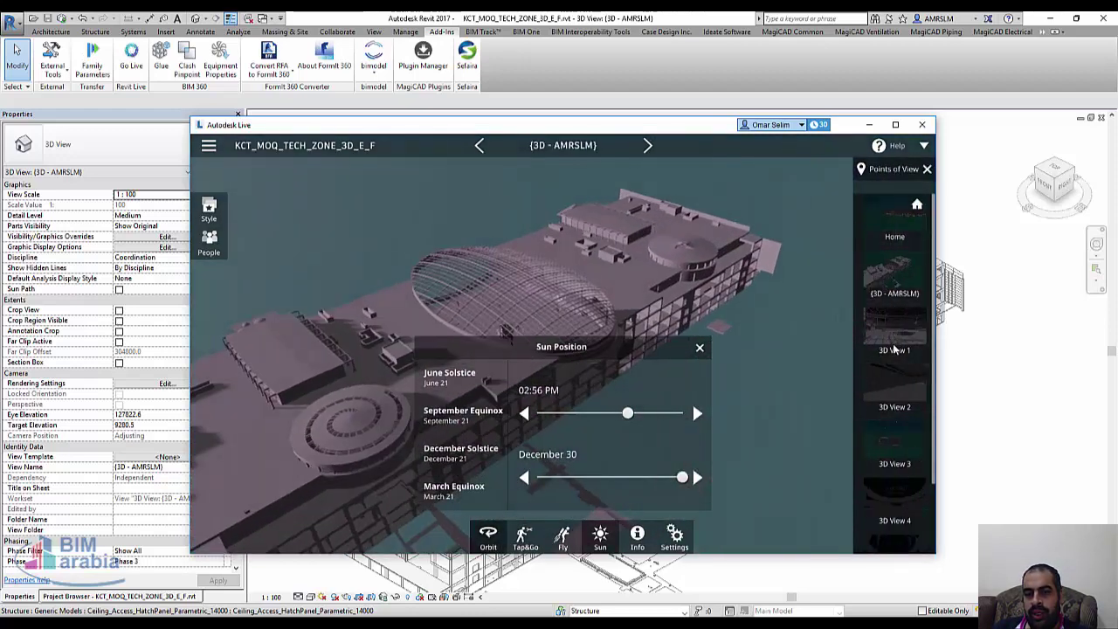
pyautogui.click(904, 391)
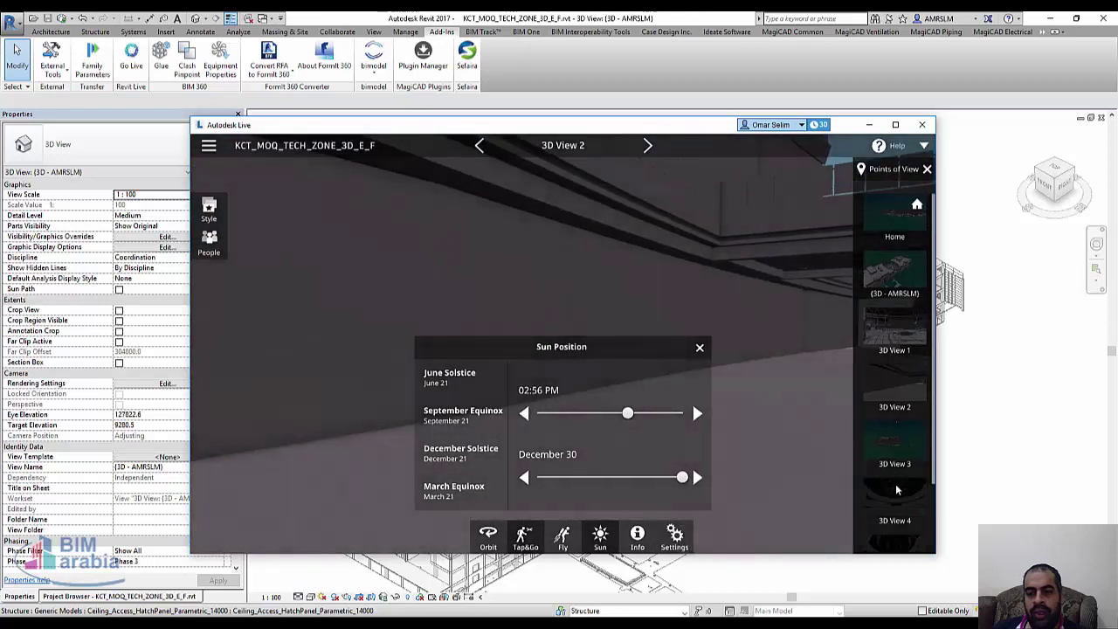
pyautogui.click(901, 498)
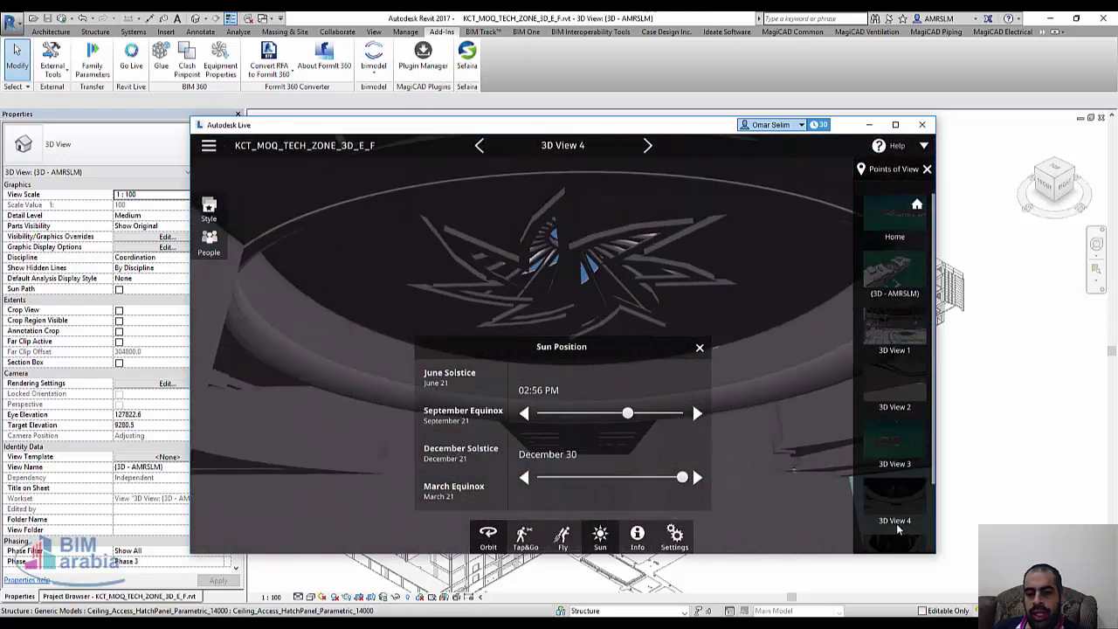
pyautogui.scroll(-2, 897, 528)
pyautogui.click(903, 534)
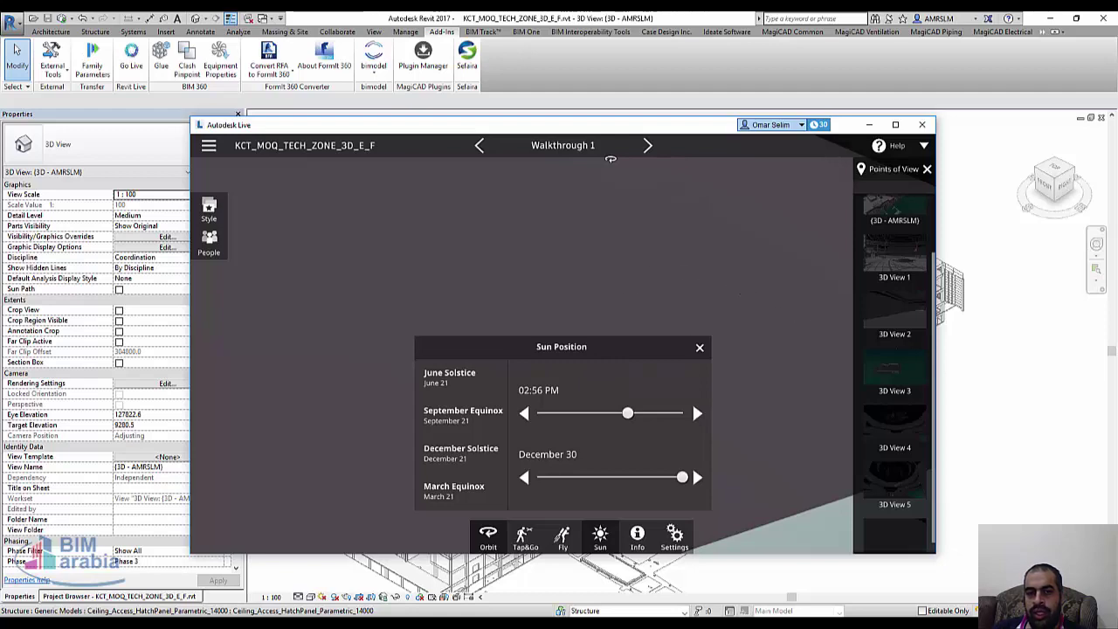
# Step: Cycle through Home, 3D View 1, 3D View 2 and 3D View 3, then return to 3D View 2
pyautogui.click(646, 145)
pyautogui.click(646, 145)
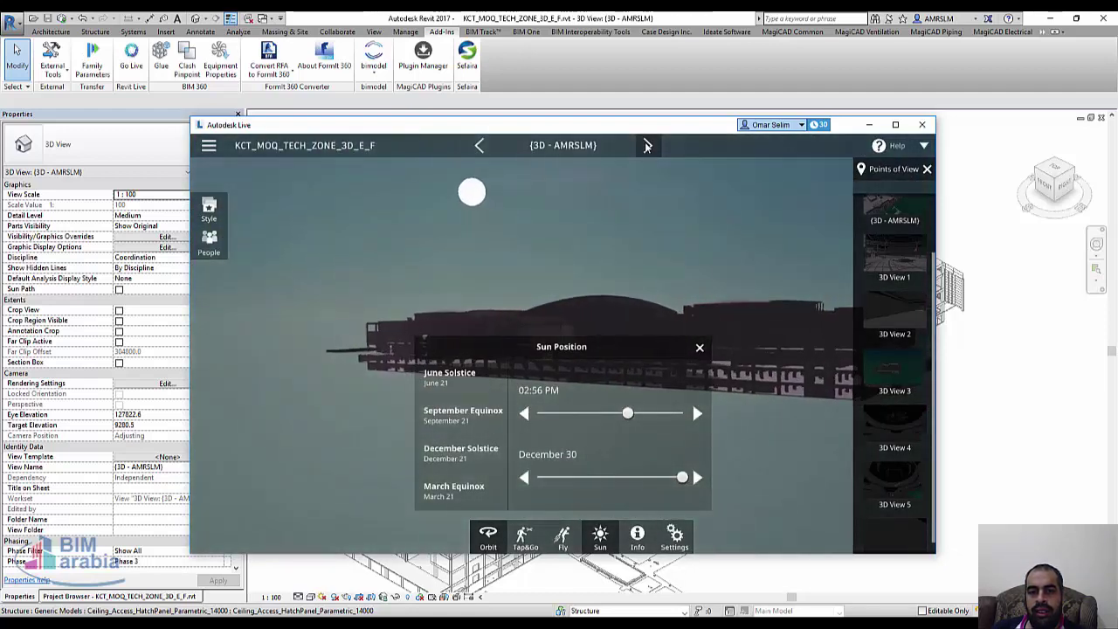
pyautogui.click(647, 145)
pyautogui.click(646, 145)
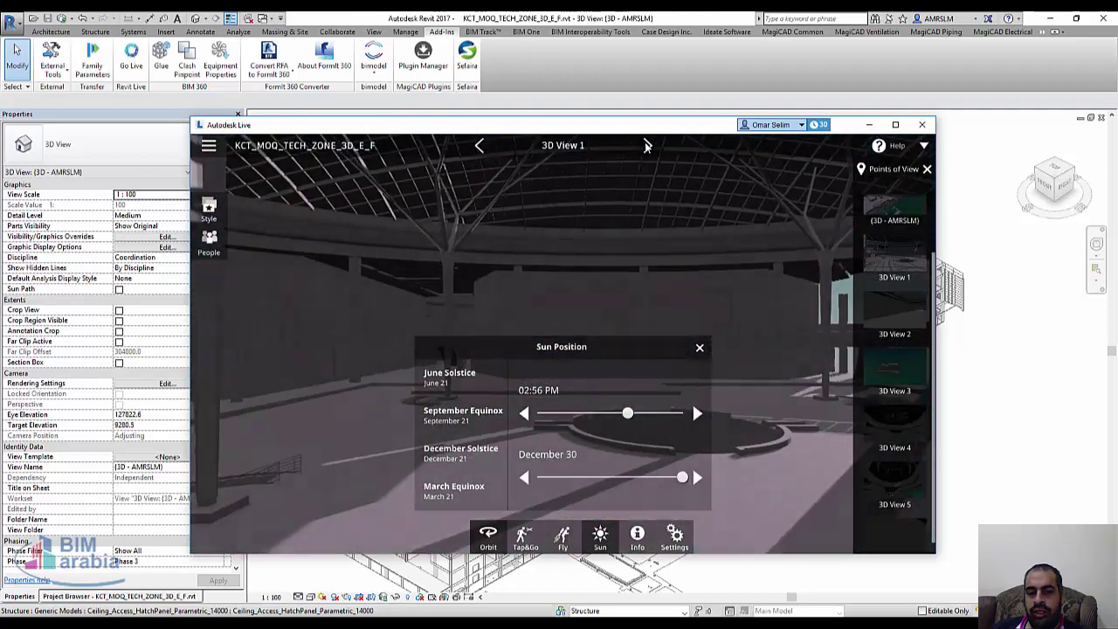
pyautogui.click(646, 145)
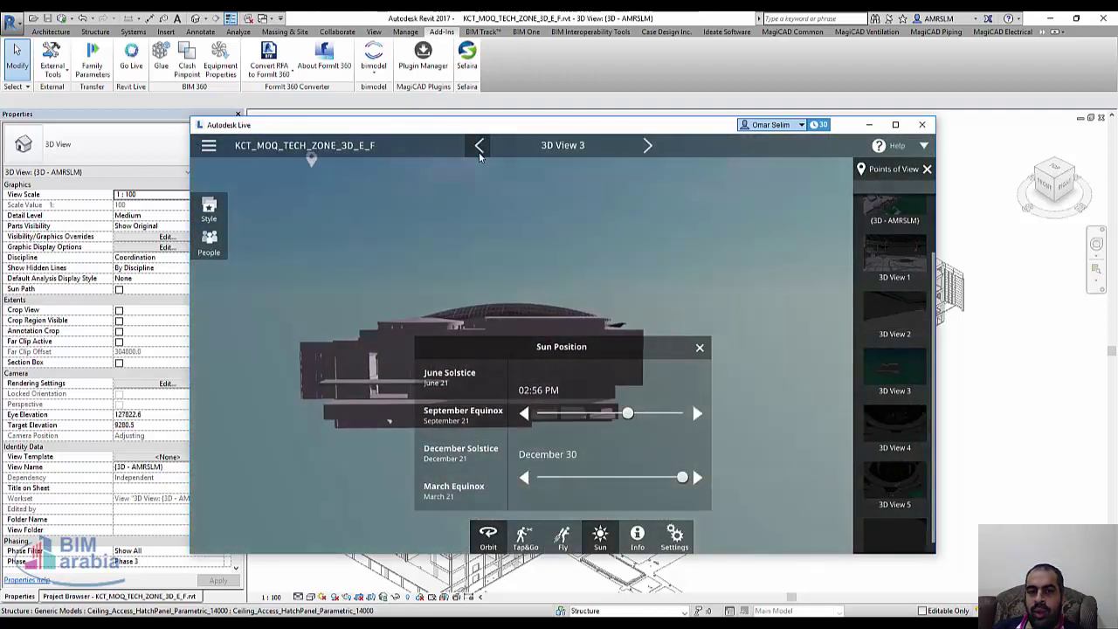
pyautogui.click(480, 151)
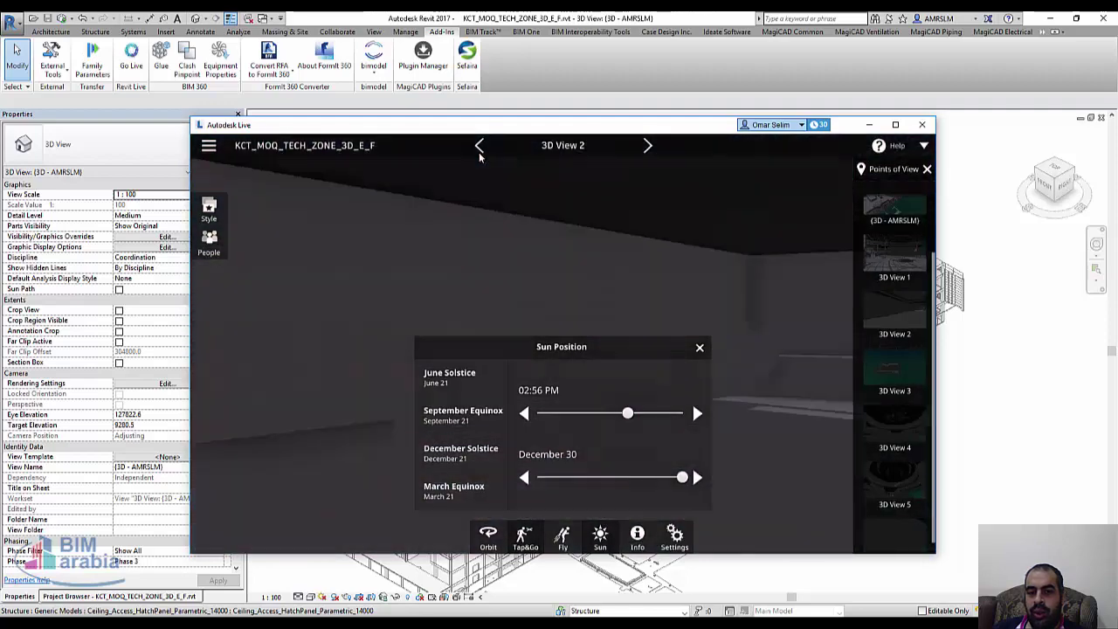